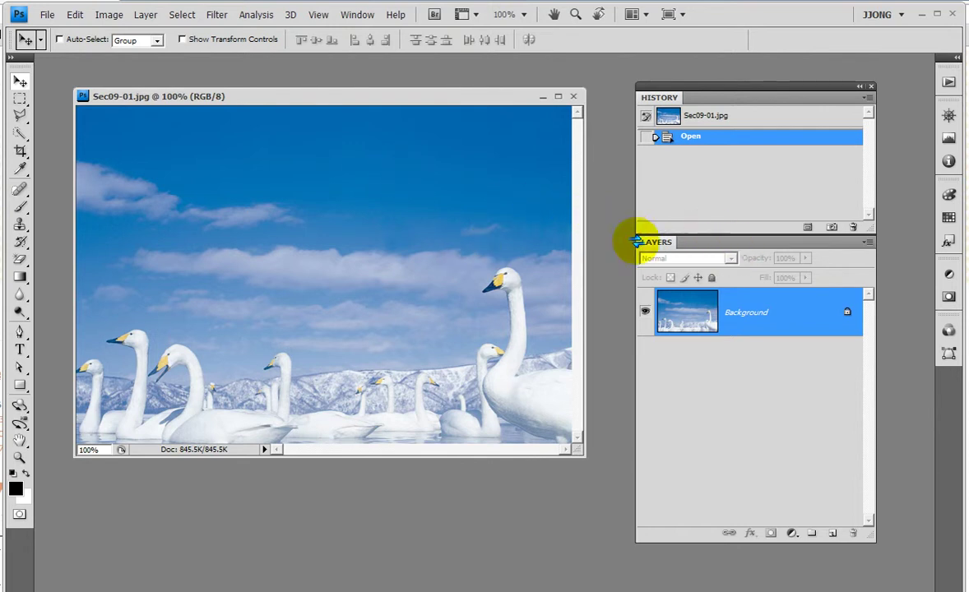
# Enlarge the swan photo's window and convert its locked Background into Layer 0
pyautogui.moveTo(578, 448); pyautogui.dragTo(635, 492)
pyautogui.doubleClick(736, 311)
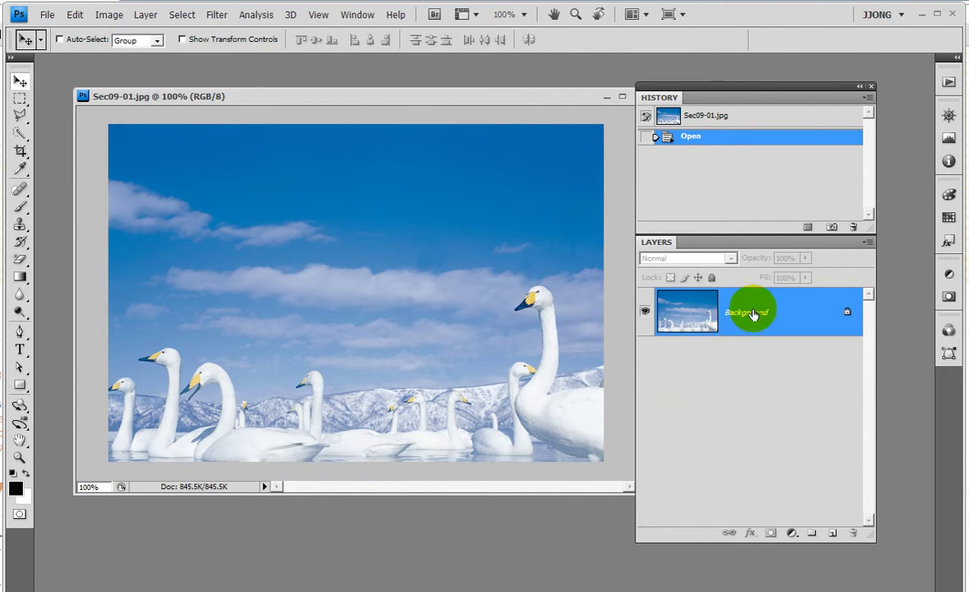
pyautogui.press('Return')
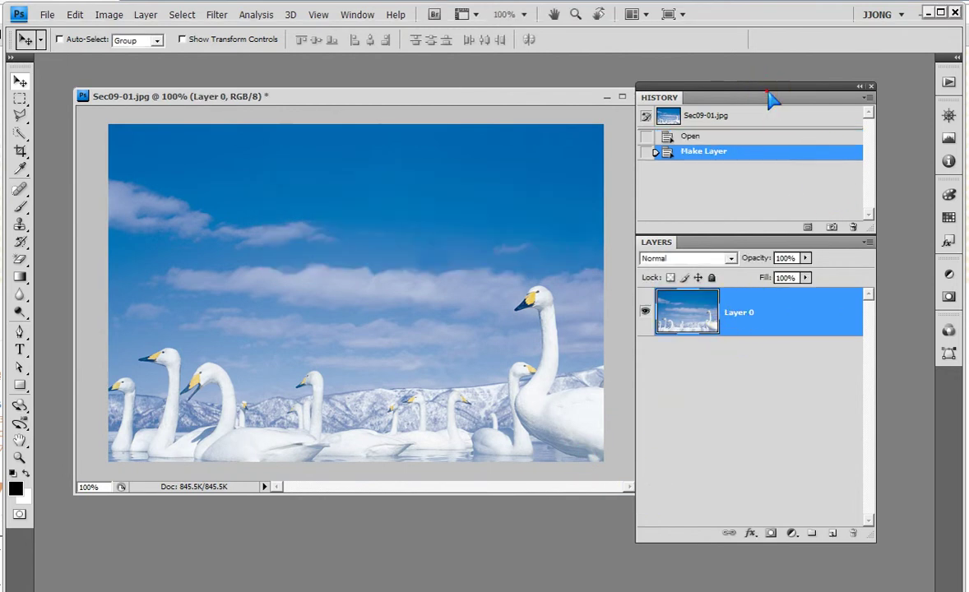
# Float the History and Layers panels, then Alt-drag a copy of the swans upward
pyautogui.moveTo(772, 99); pyautogui.dragTo(823, 85)
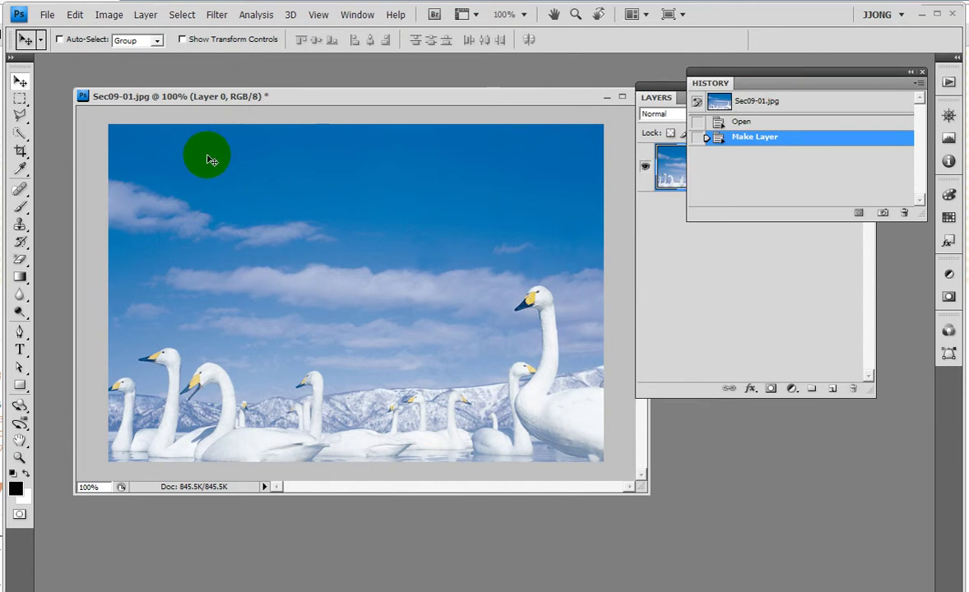
pyautogui.moveTo(656, 97); pyautogui.dragTo(700, 190)
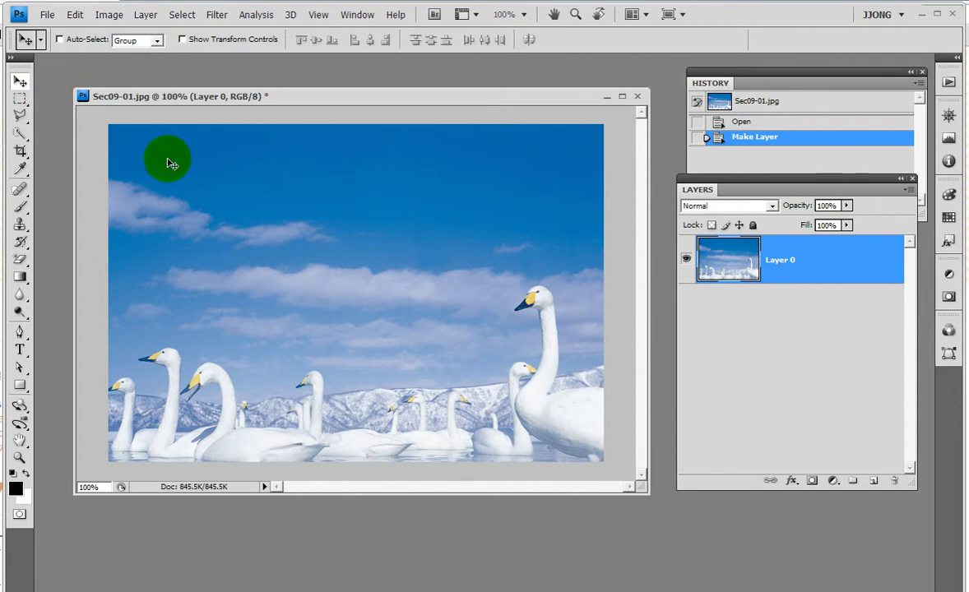
pyautogui.moveTo(364, 351); pyautogui.dragTo(367, 227)
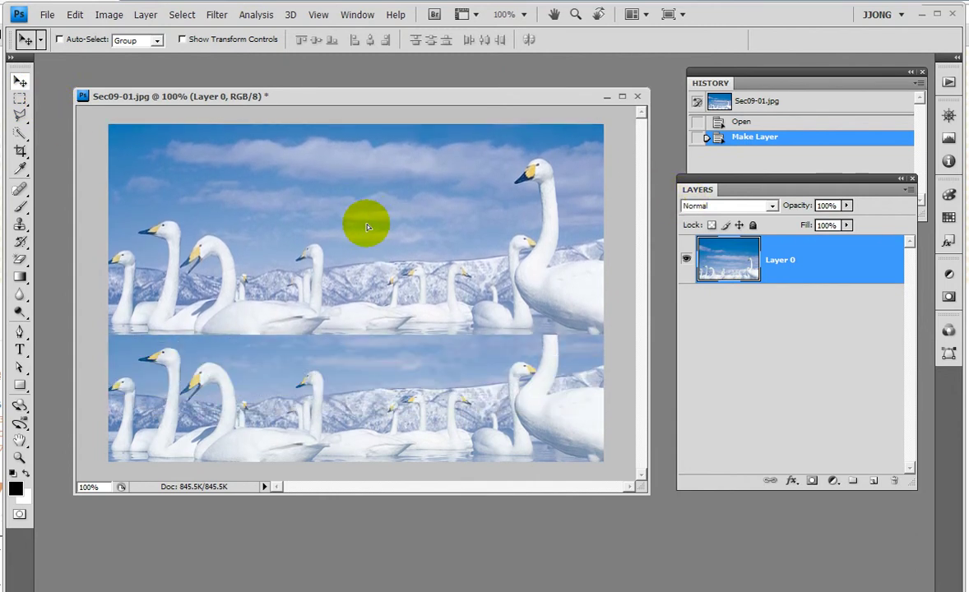
pyautogui.moveTo(368, 227)
pyautogui.mouseDown()
pyautogui.moveTo(360, 215)
pyautogui.moveTo(367, 232)
pyautogui.mouseUp()
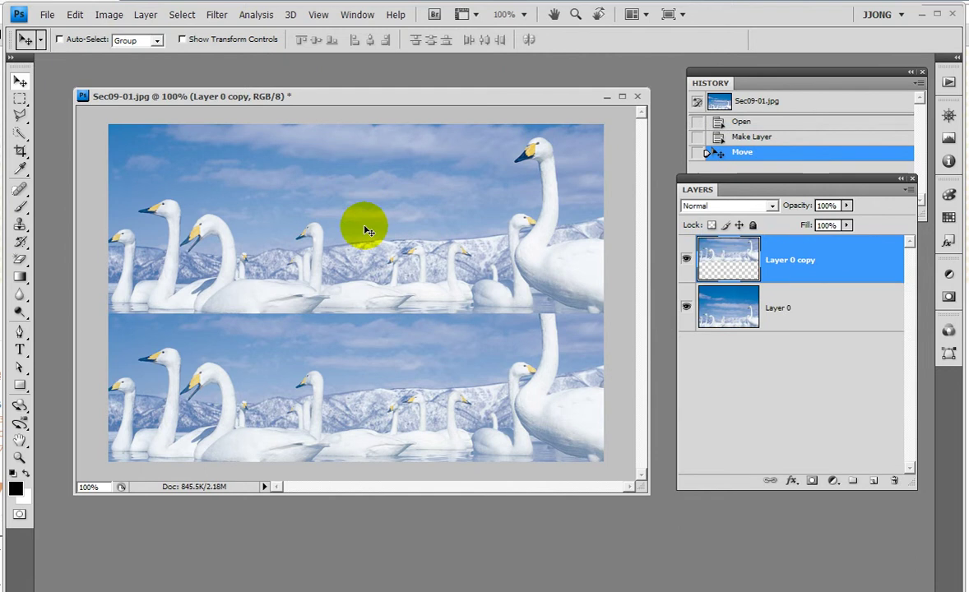
# Compare the layers via eye icons, leaving Layer 0 copy hidden and Layer 0 visible
pyautogui.click(686, 259)
pyautogui.click(686, 260)
pyautogui.click(687, 260)
pyautogui.click(687, 260)
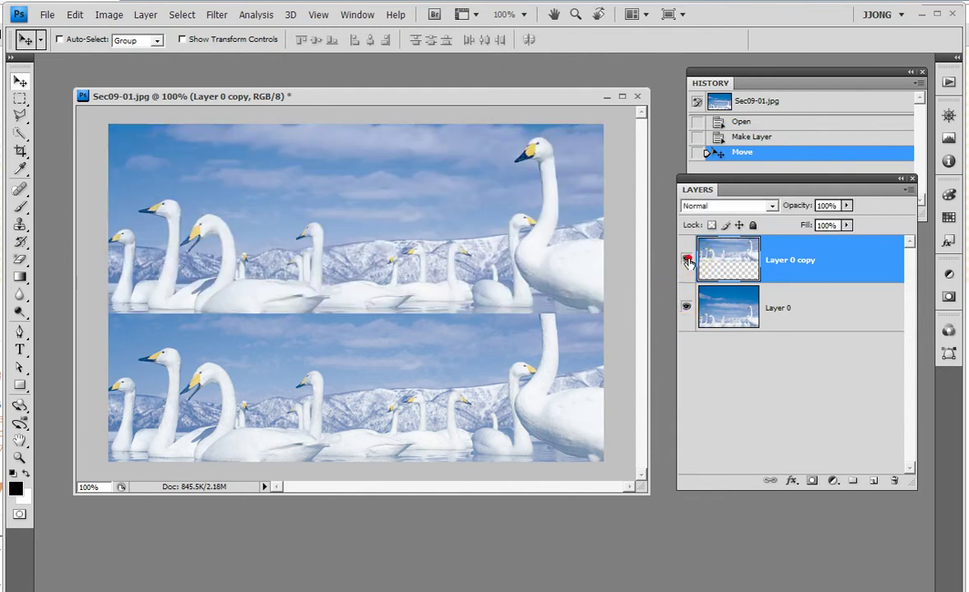
pyautogui.click(688, 260)
pyautogui.click(686, 305)
pyautogui.click(683, 261)
pyautogui.click(686, 260)
pyautogui.click(685, 260)
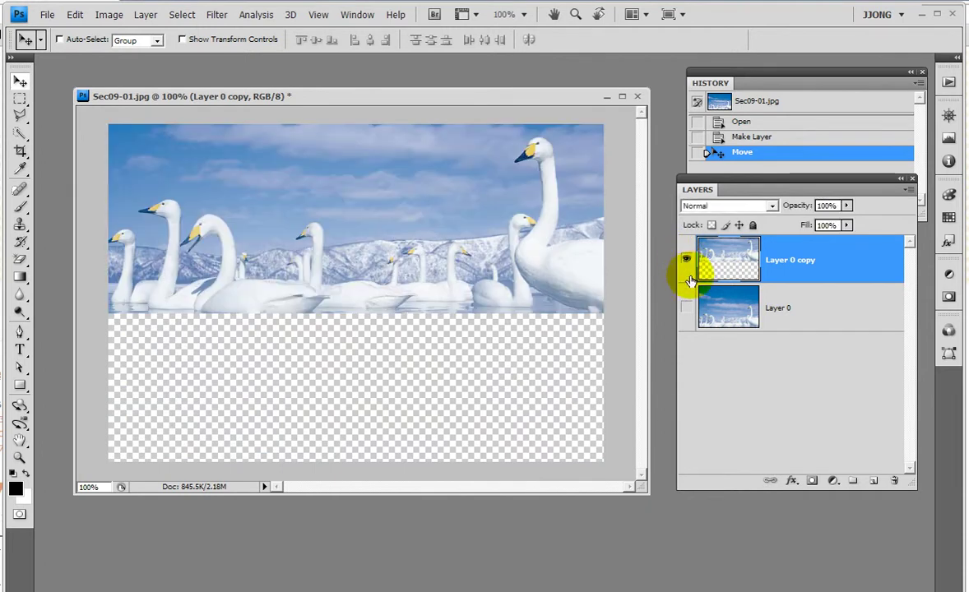
pyautogui.click(686, 260)
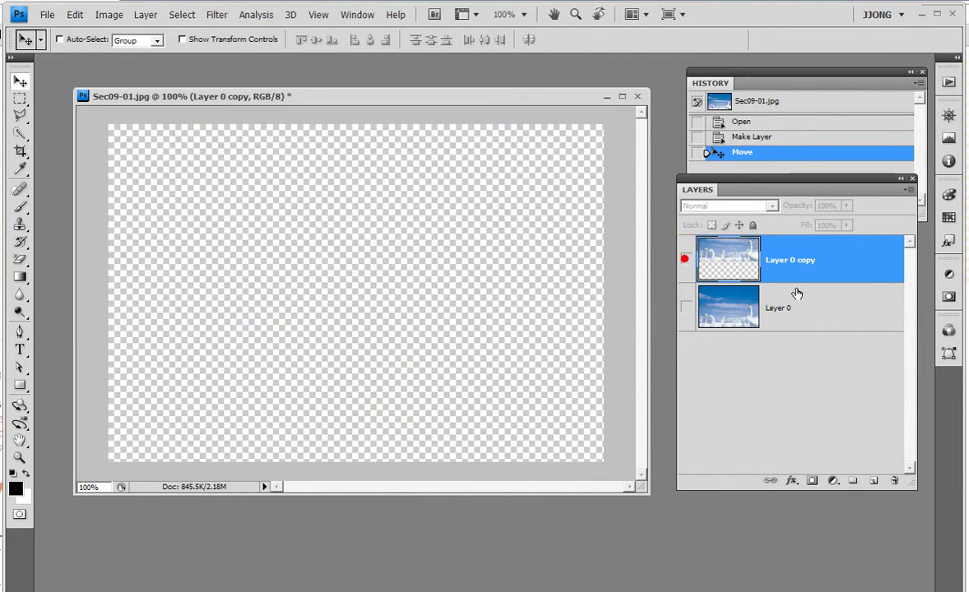
pyautogui.click(797, 290)
pyautogui.click(686, 306)
pyautogui.click(686, 307)
pyautogui.click(686, 307)
pyautogui.click(687, 308)
pyautogui.click(687, 308)
pyautogui.click(687, 308)
pyautogui.click(687, 308)
pyautogui.click(686, 308)
pyautogui.click(687, 307)
pyautogui.click(687, 308)
pyautogui.click(687, 308)
pyautogui.click(687, 307)
pyautogui.click(687, 307)
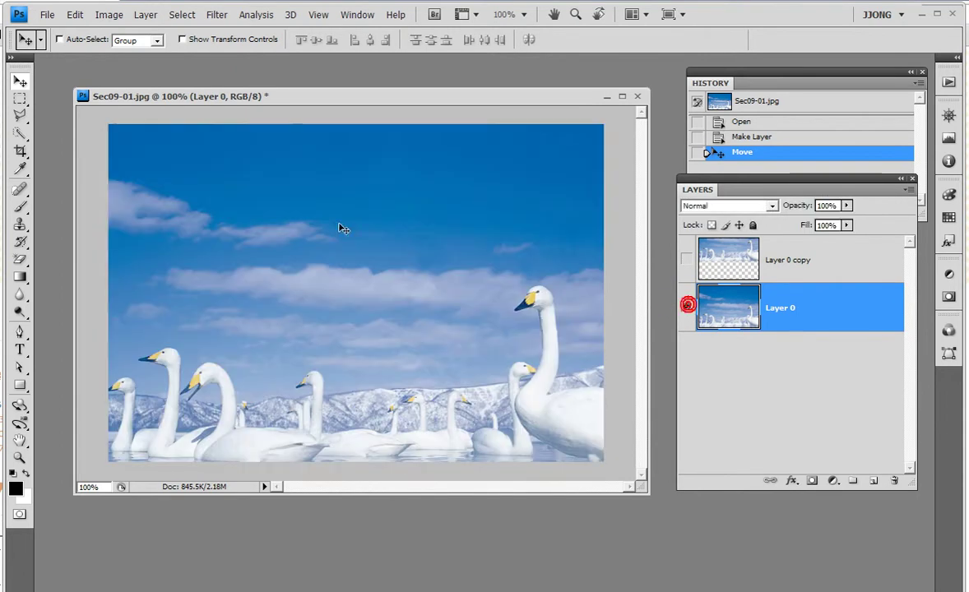
pyautogui.click(74, 14)
pyautogui.moveTo(157, 261)
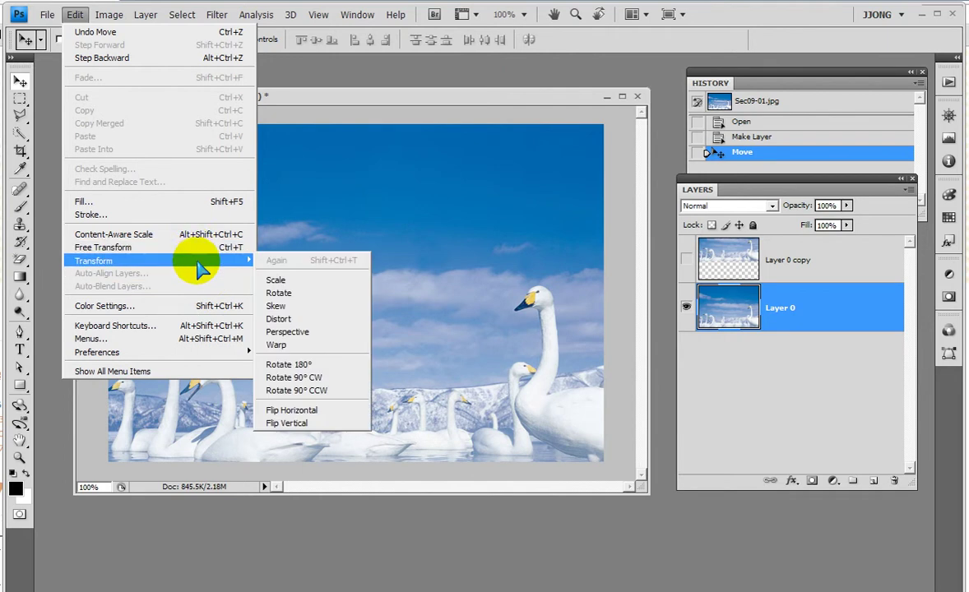
# Flip Layer 0 vertically, nudge it down, and preview it against the upright copy
pyautogui.click(325, 424)
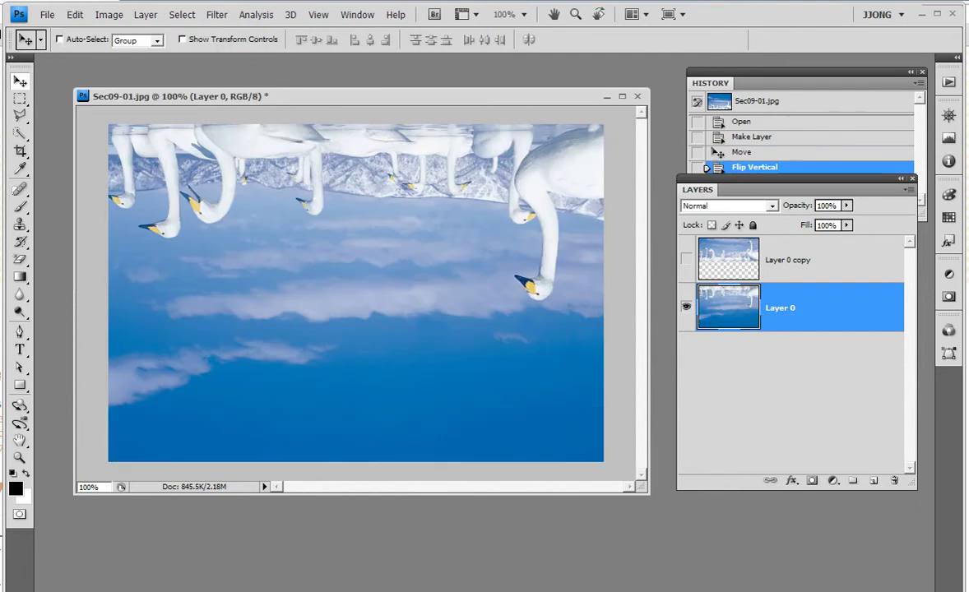
pyautogui.press('Down')
pyautogui.press('Down')
pyautogui.press('Down')
pyautogui.press('Down')
pyautogui.press('Down')
pyautogui.press('Down')
pyautogui.press('Down')
pyautogui.press('Down')
pyautogui.press('Down')
pyautogui.press('Down')
pyautogui.press('Down')
pyautogui.press('Down')
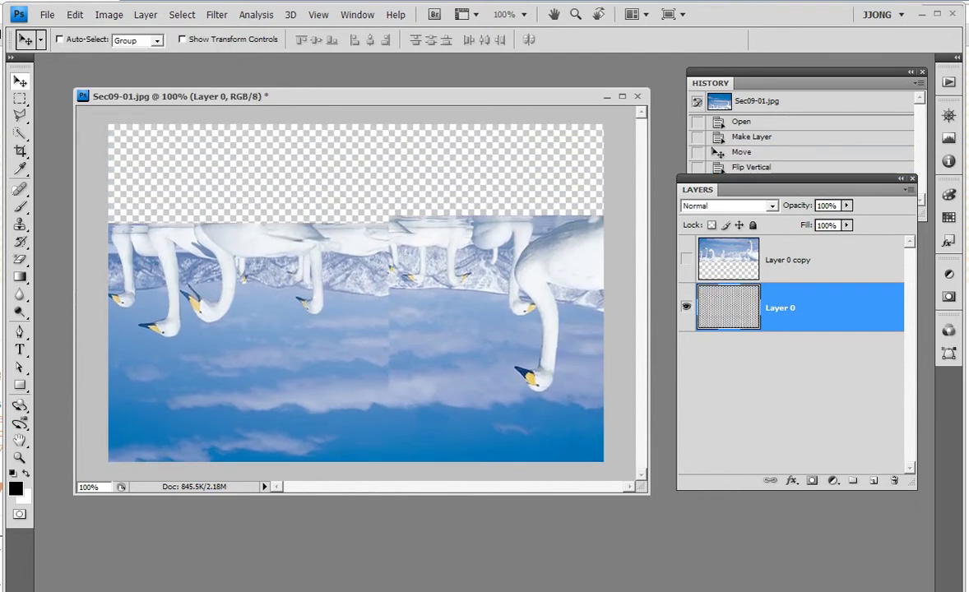
pyautogui.press('Down')
pyautogui.press('Down')
pyautogui.press('Down')
pyautogui.press('Down')
pyautogui.press('Down')
pyautogui.press('Down')
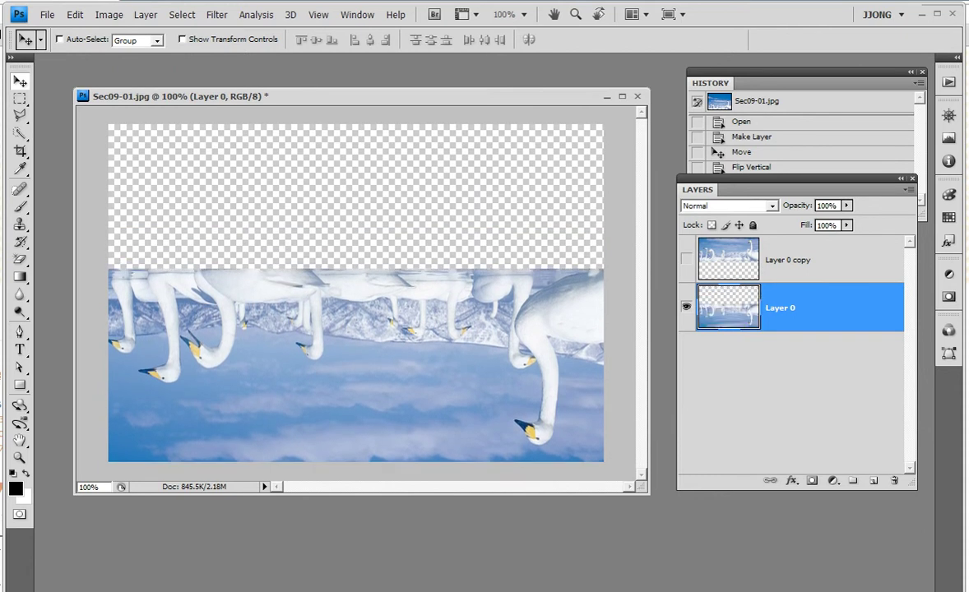
pyautogui.click(687, 260)
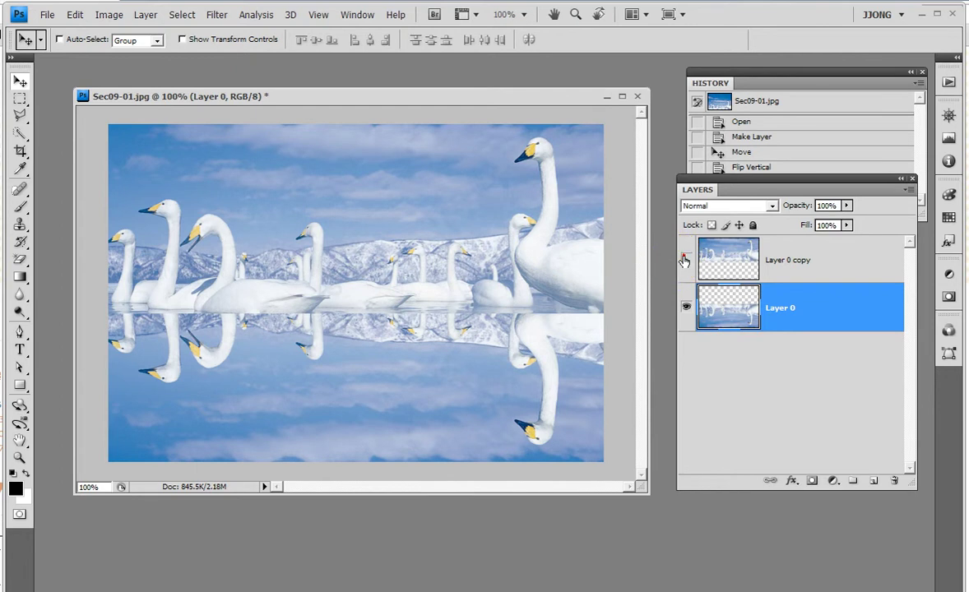
pyautogui.click(686, 260)
pyautogui.click(75, 15)
pyautogui.moveTo(94, 261)
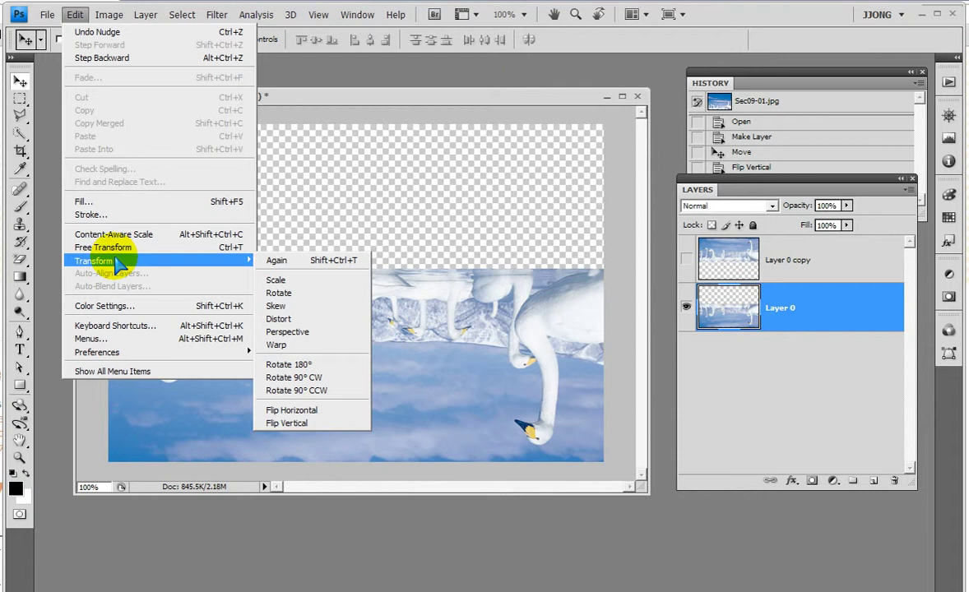
# Compare the upright copy and the reflection, ending with both layers visible
pyautogui.click(687, 259)
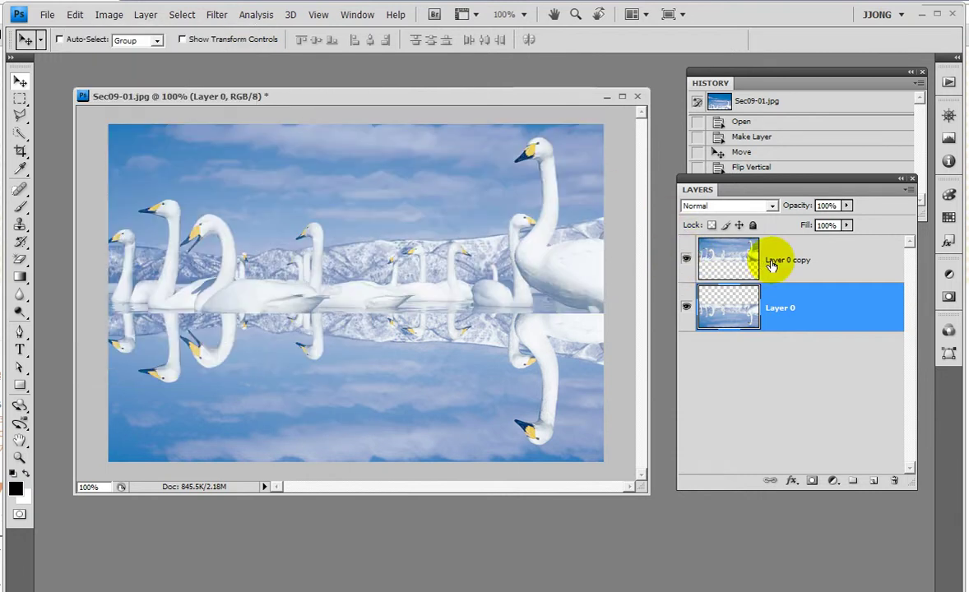
pyautogui.click(772, 263)
pyautogui.click(687, 307)
pyautogui.click(687, 307)
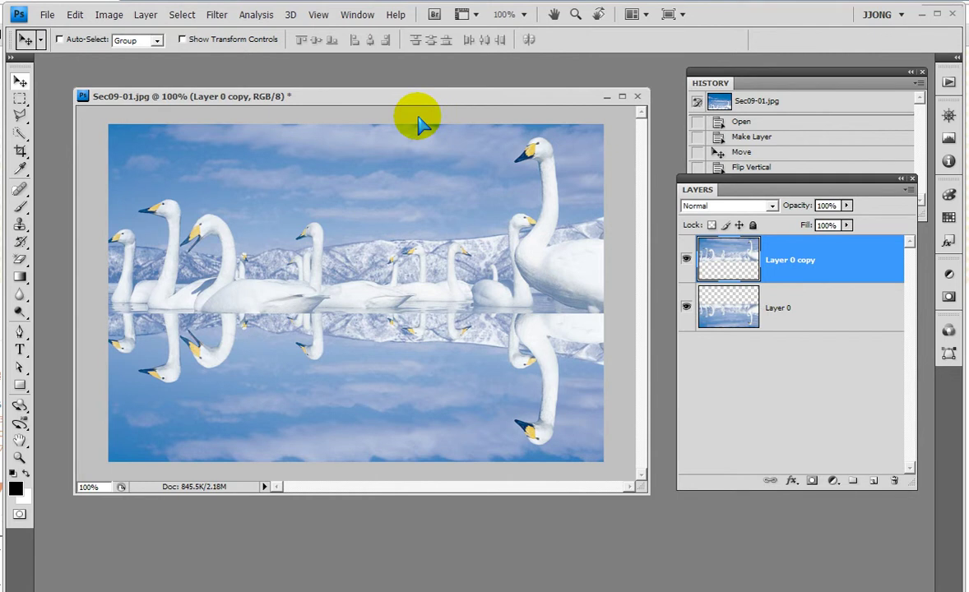
pyautogui.click(687, 262)
pyautogui.click(685, 306)
pyautogui.click(685, 306)
pyautogui.click(685, 304)
pyautogui.click(685, 304)
pyautogui.click(684, 304)
pyautogui.click(684, 304)
pyautogui.click(688, 261)
pyautogui.click(687, 261)
pyautogui.click(687, 261)
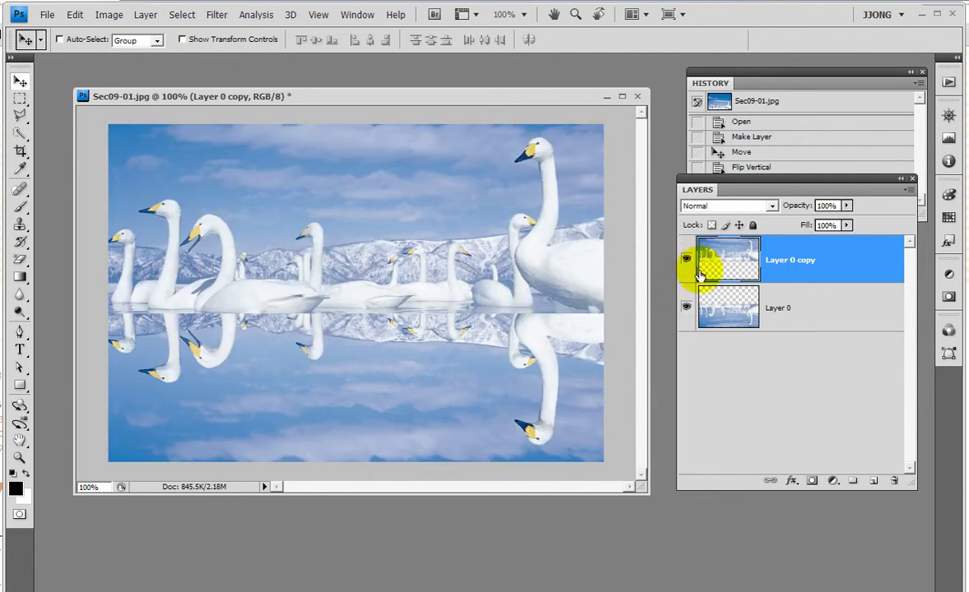
# Select Layer 0 and shift-nudge the reflection down then back up to meet the waterline
pyautogui.click(795, 309)
pyautogui.hotkey('shift', 'Down')
pyautogui.hotkey('shift', 'Down')
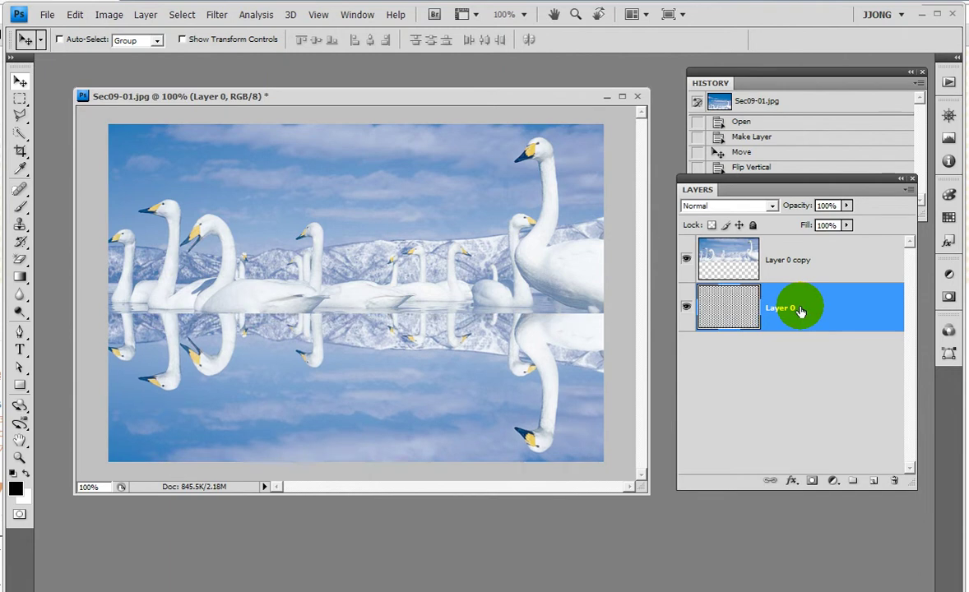
pyautogui.hotkey('shift', 'Down')
pyautogui.hotkey('shift', 'Down')
pyautogui.hotkey('shift', 'Down')
pyautogui.hotkey('shift', 'Down')
pyautogui.hotkey('shift', 'Down')
pyautogui.hotkey('shift', 'Up')
pyautogui.hotkey('shift', 'Up')
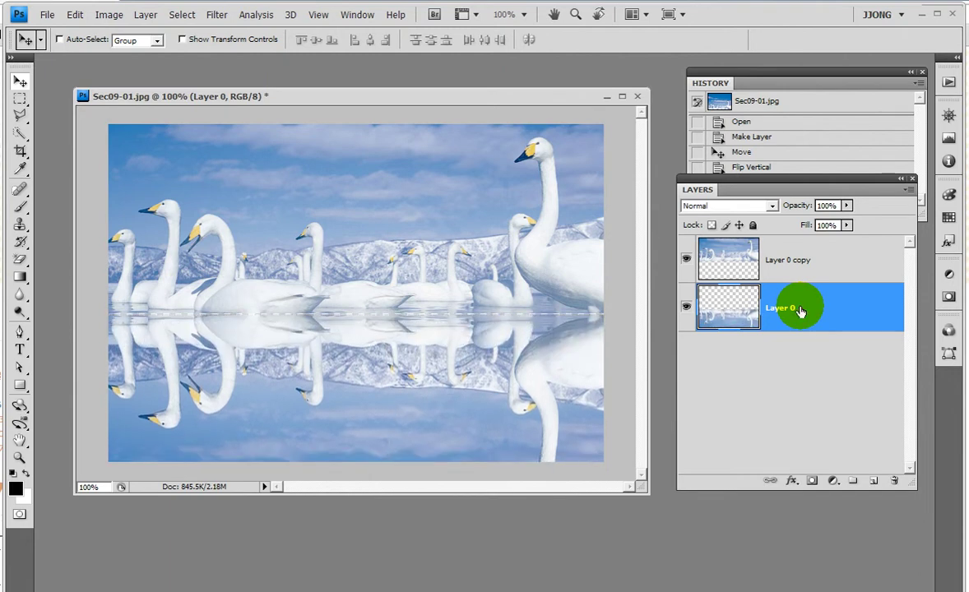
pyautogui.hotkey('shift', 'Up')
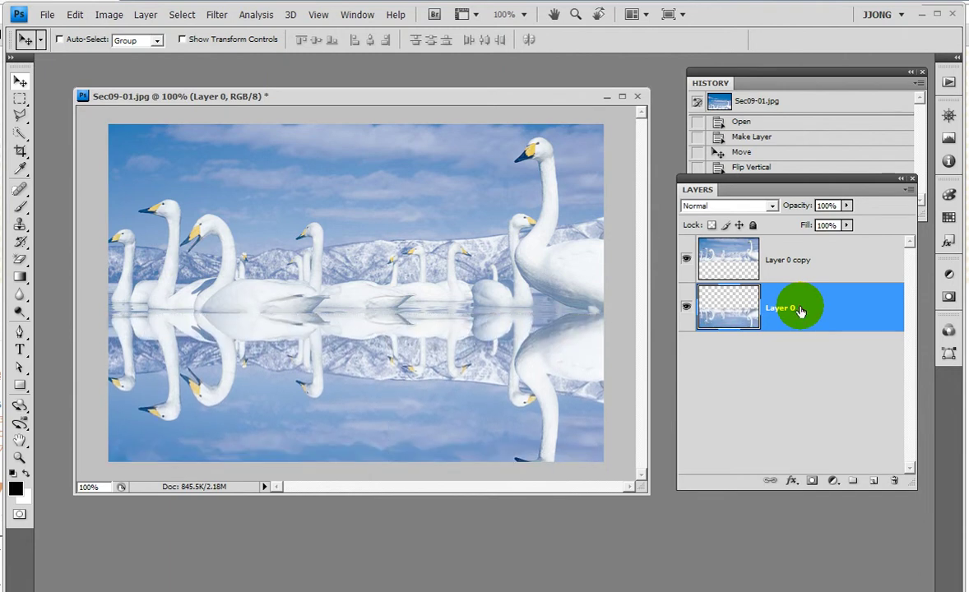
# Hide the upright Layer 0 copy so only the flipped reflection shows
pyautogui.click(686, 259)
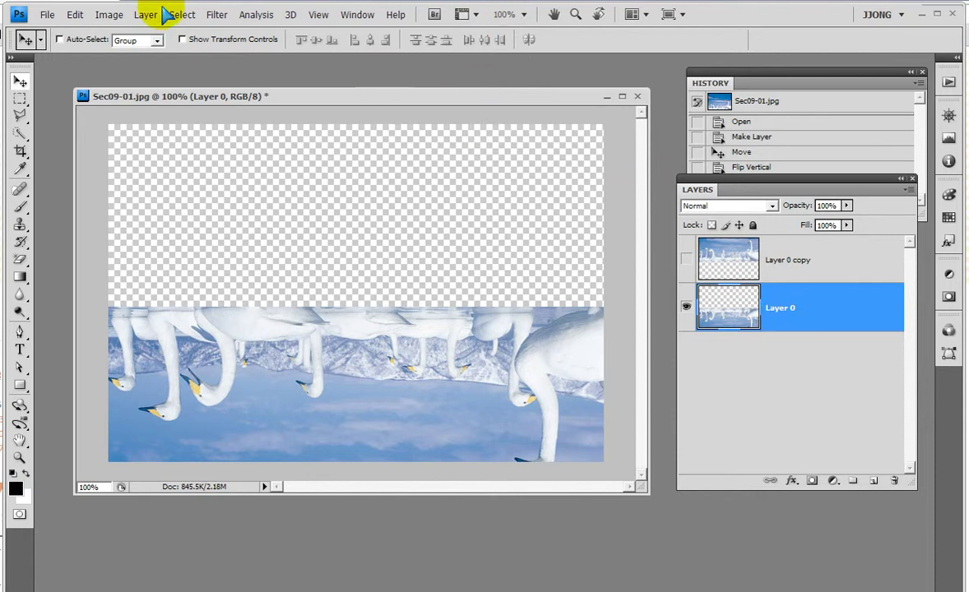
pyautogui.click(216, 15)
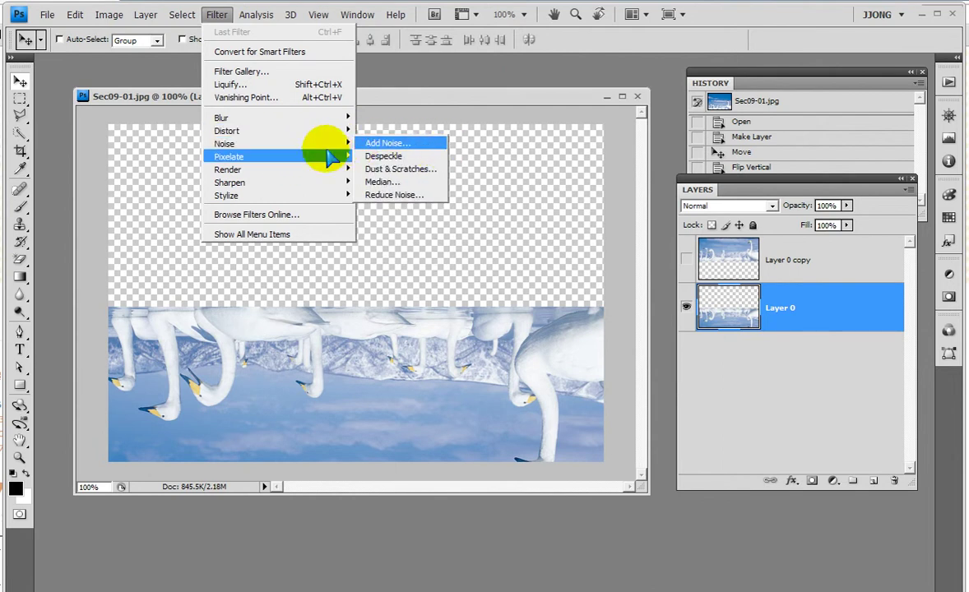
pyautogui.moveTo(227, 131)
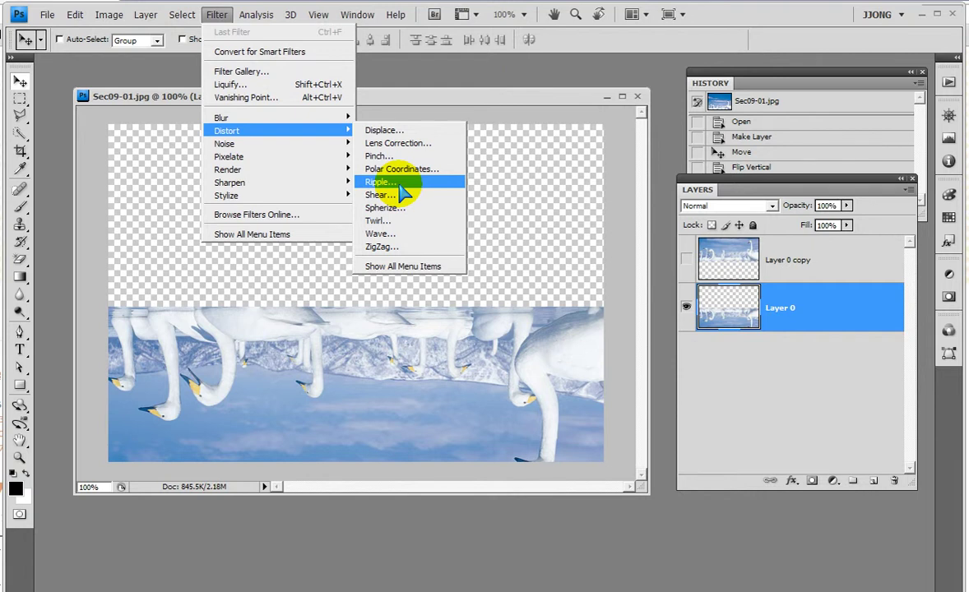
# Distort the reflection with a Ripple filter at Amount 186 and Size Medium
pyautogui.click(370, 182)
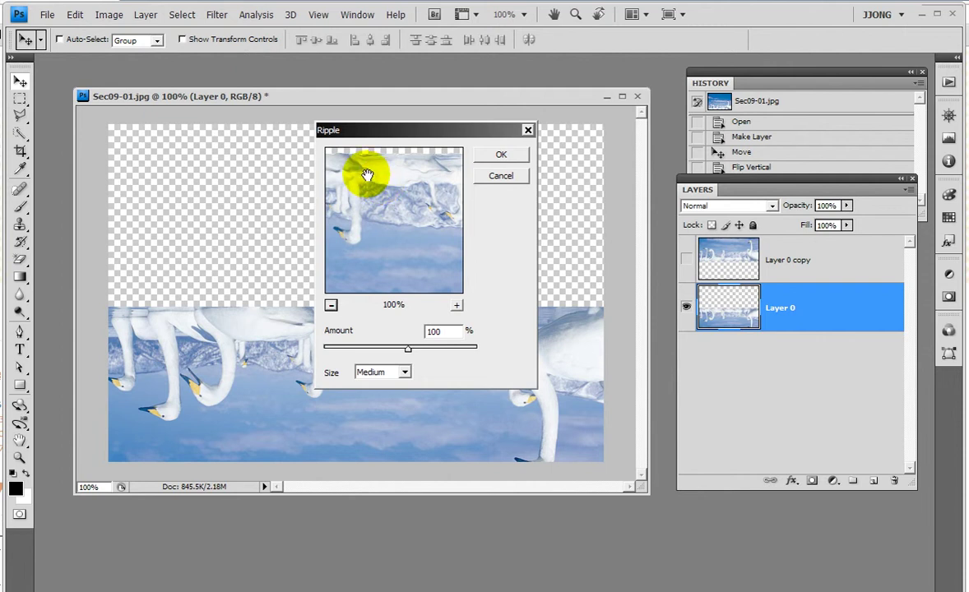
pyautogui.click(409, 348)
pyautogui.moveTo(413, 348); pyautogui.dragTo(416, 348)
pyautogui.moveTo(362, 208)
pyautogui.mouseDown()
pyautogui.moveTo(429, 258)
pyautogui.moveTo(426, 285)
pyautogui.mouseUp()
pyautogui.click(501, 157)
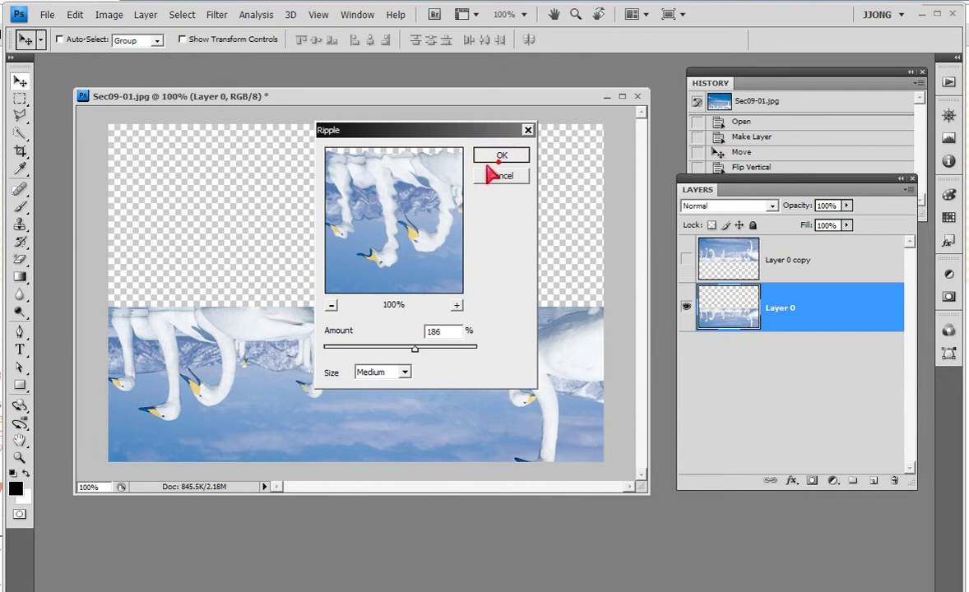
pyautogui.click(20, 458)
pyautogui.moveTo(503, 369); pyautogui.dragTo(593, 440)
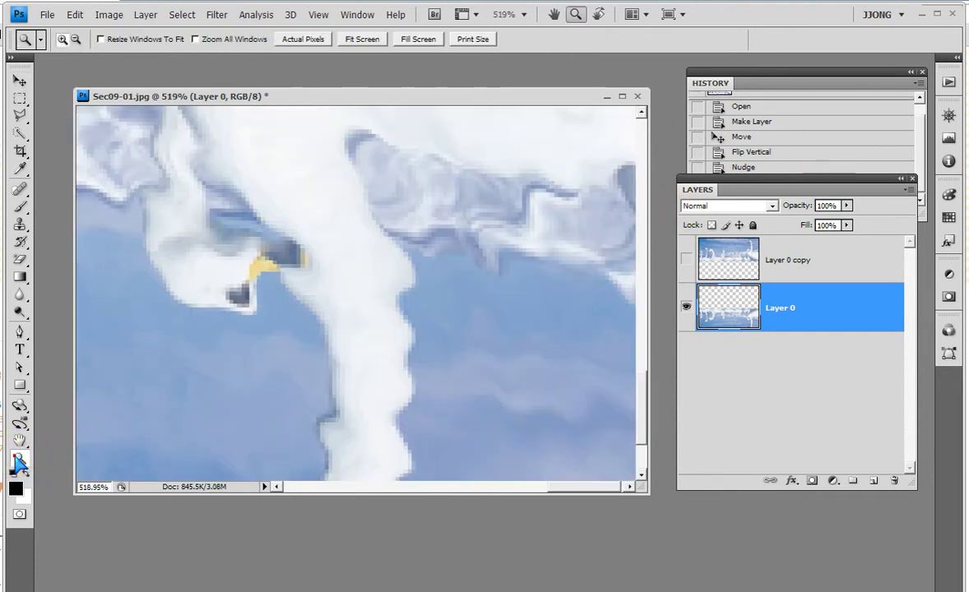
# Return to 100% view and compare layers, leaving the swans and rippled reflection both visible
pyautogui.doubleClick(20, 460)
pyautogui.click(686, 260)
pyautogui.doubleClick(683, 260)
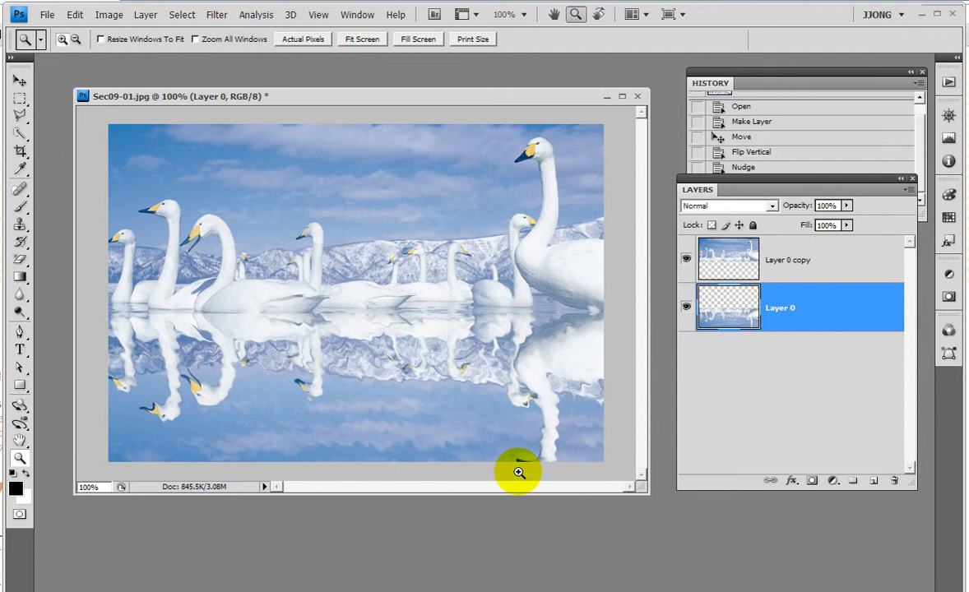
pyautogui.click(686, 307)
pyautogui.click(817, 261)
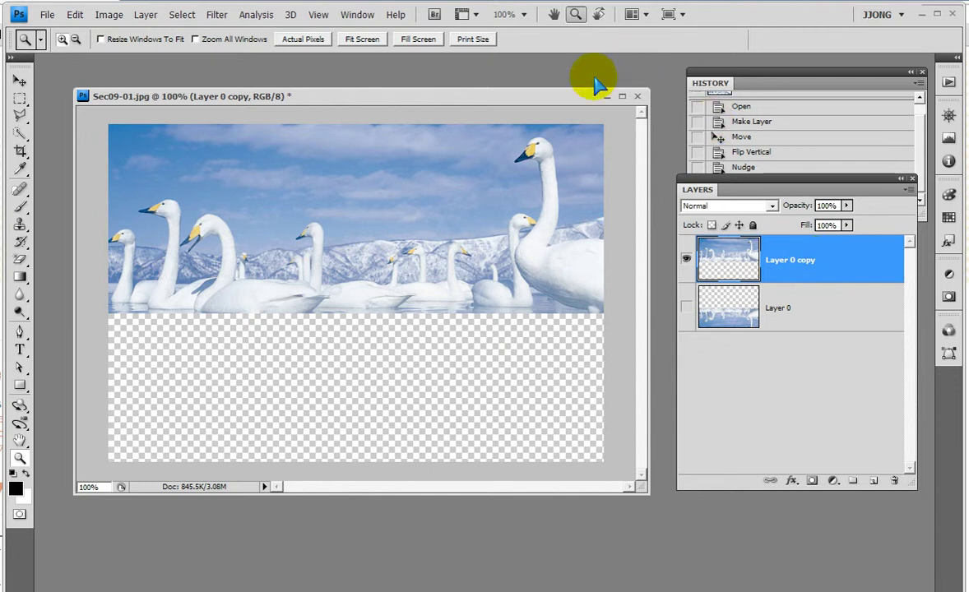
pyautogui.click(687, 308)
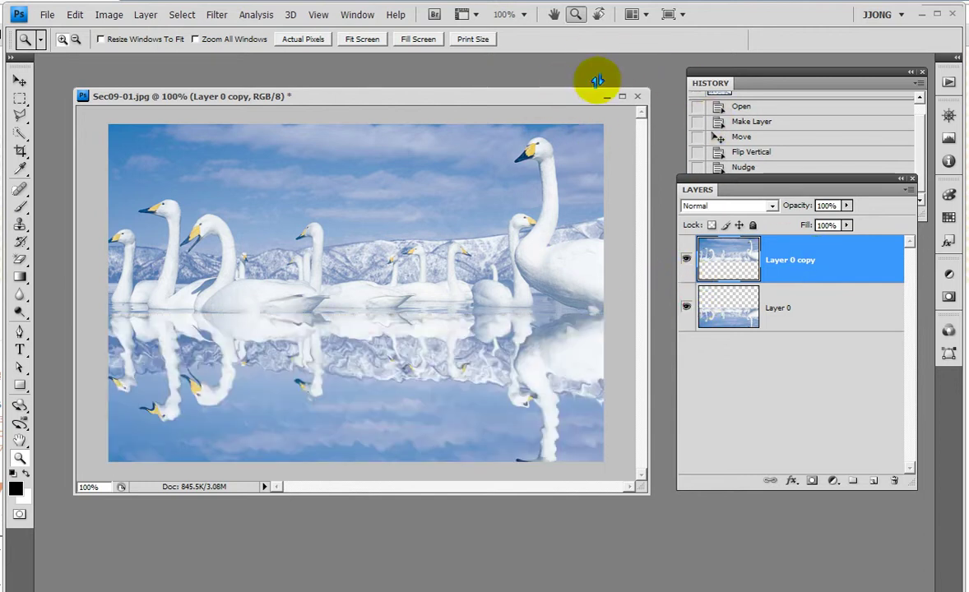
pyautogui.click(636, 96)
# Close the swan image without saving, then open and close Sec09-02.jpg
pyautogui.click(487, 240)
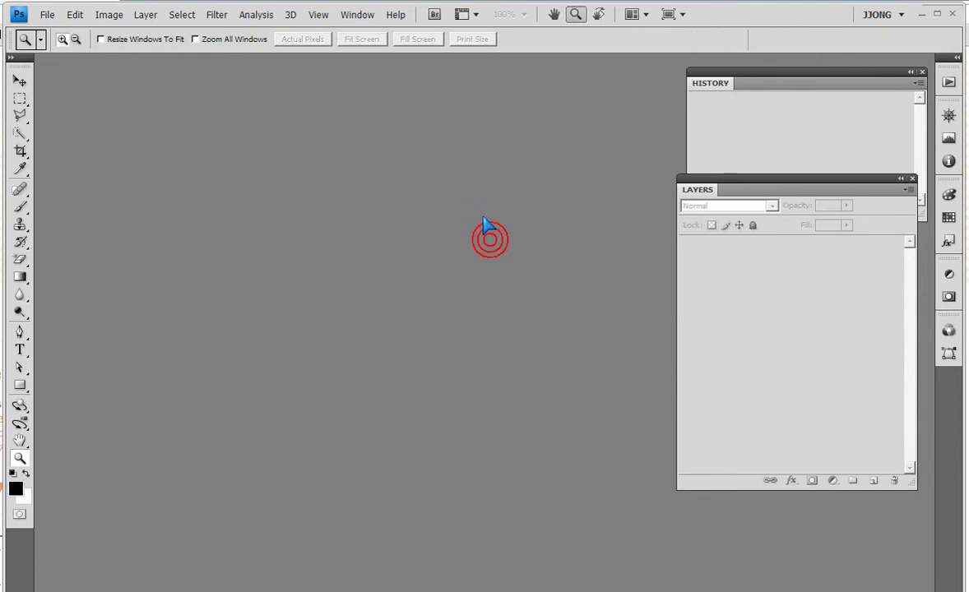
pyautogui.click(47, 14)
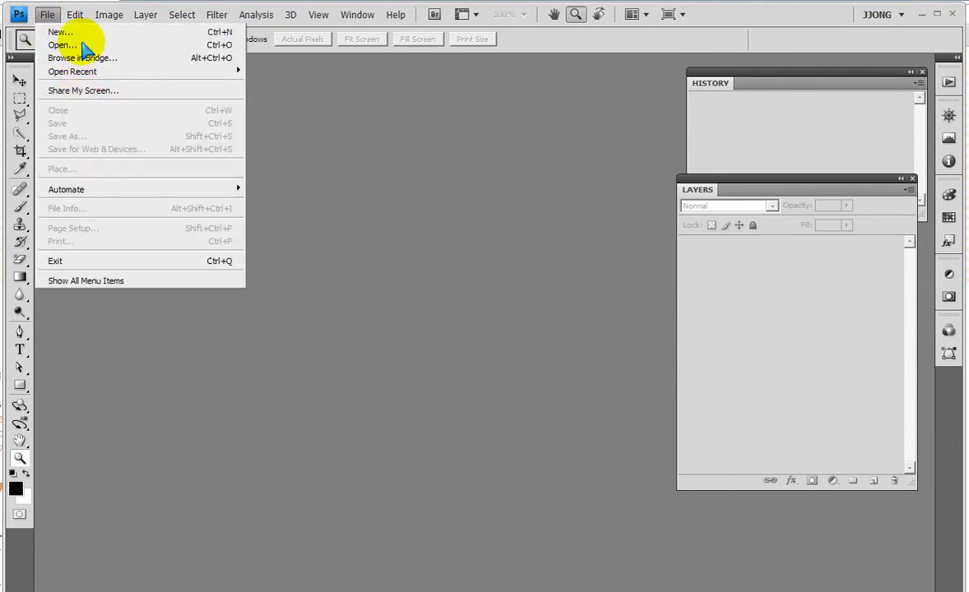
pyautogui.click(62, 44)
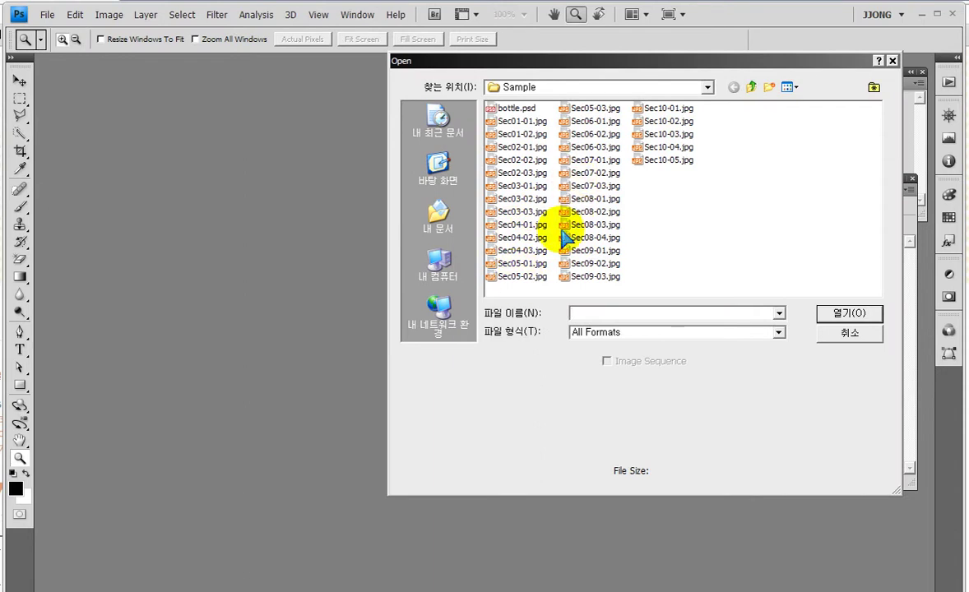
pyautogui.doubleClick(573, 269)
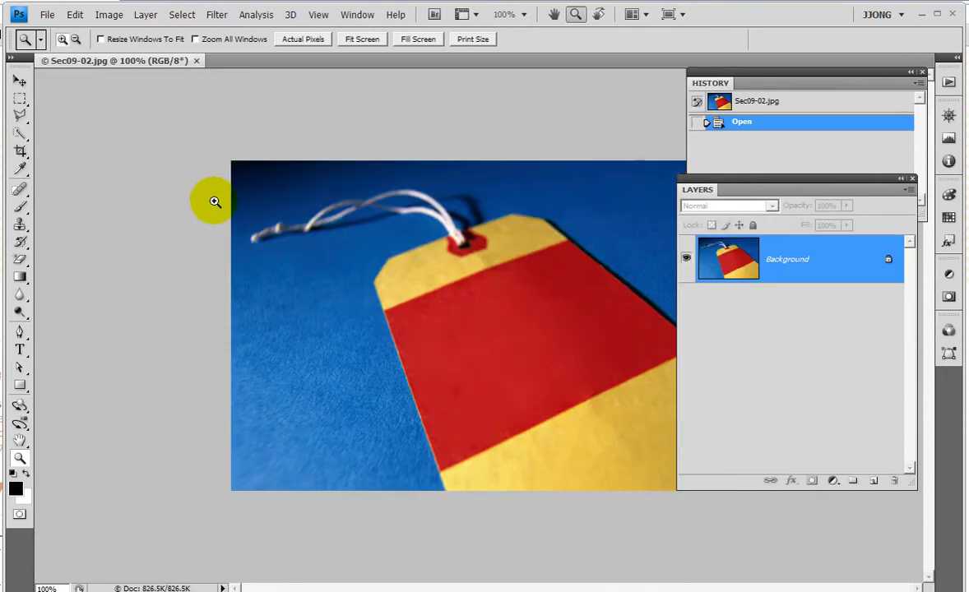
pyautogui.moveTo(87, 58); pyautogui.dragTo(144, 123)
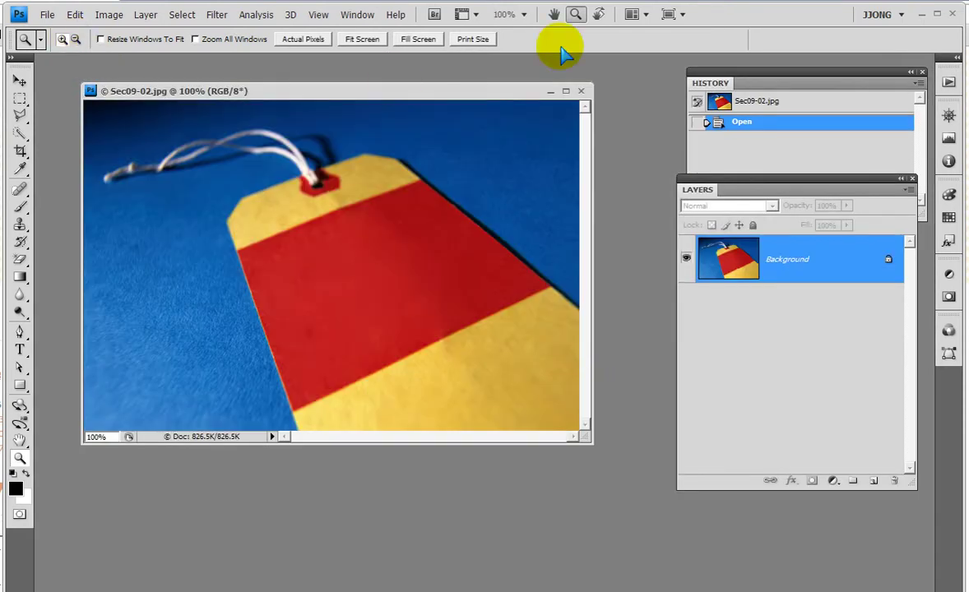
pyautogui.click(582, 92)
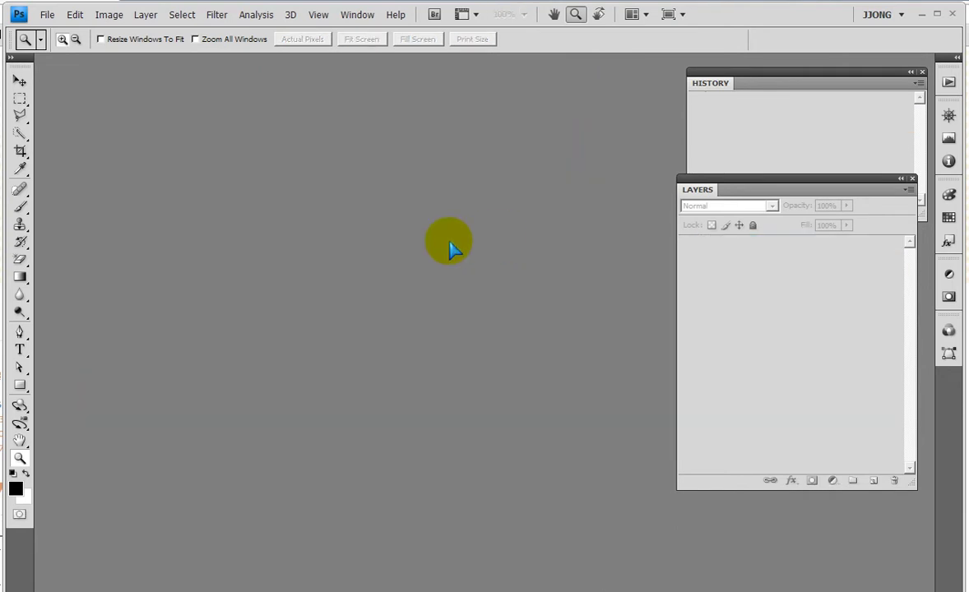
# Open Artwork/Sec09-02.psd, close the Layers and History panels, inspect the SALE PRICE lettering, then close it
pyautogui.doubleClick(450, 246)
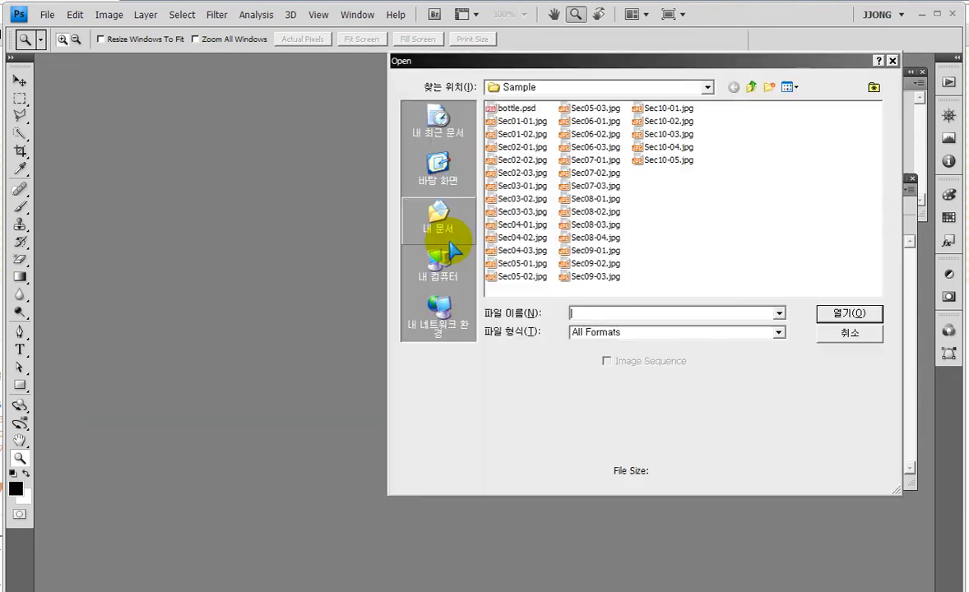
pyautogui.click(754, 92)
pyautogui.doubleClick(497, 105)
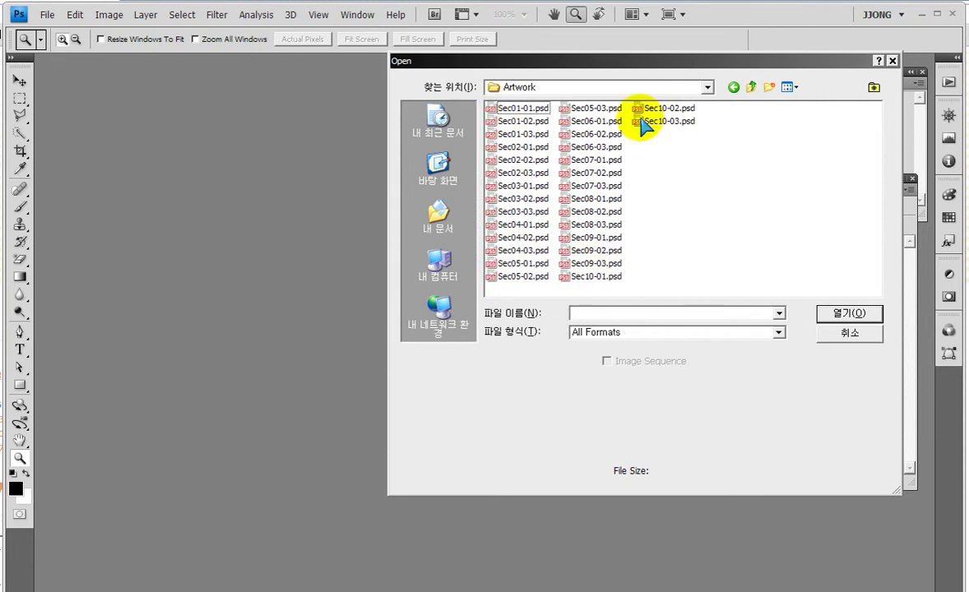
pyautogui.doubleClick(588, 249)
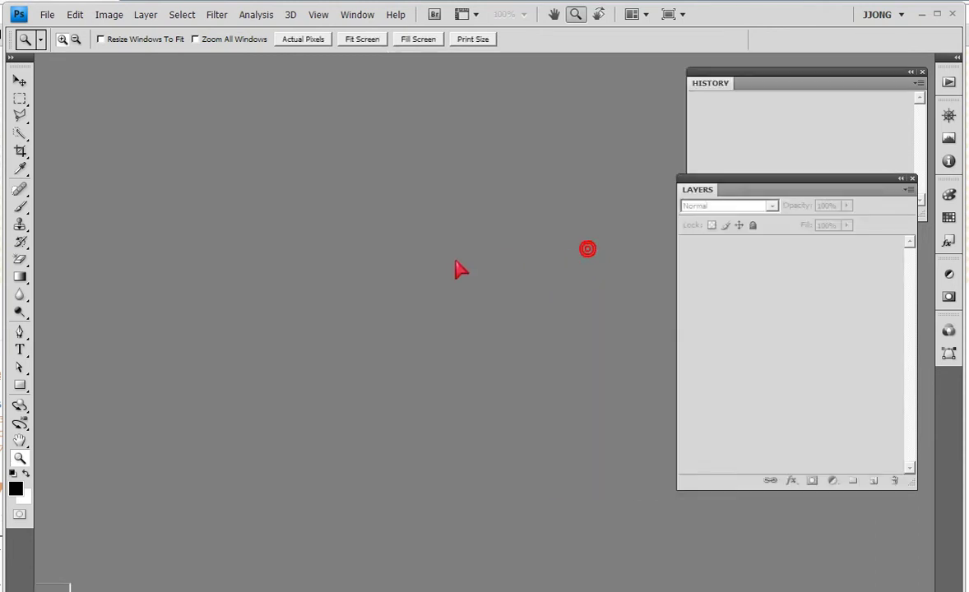
pyautogui.click(910, 180)
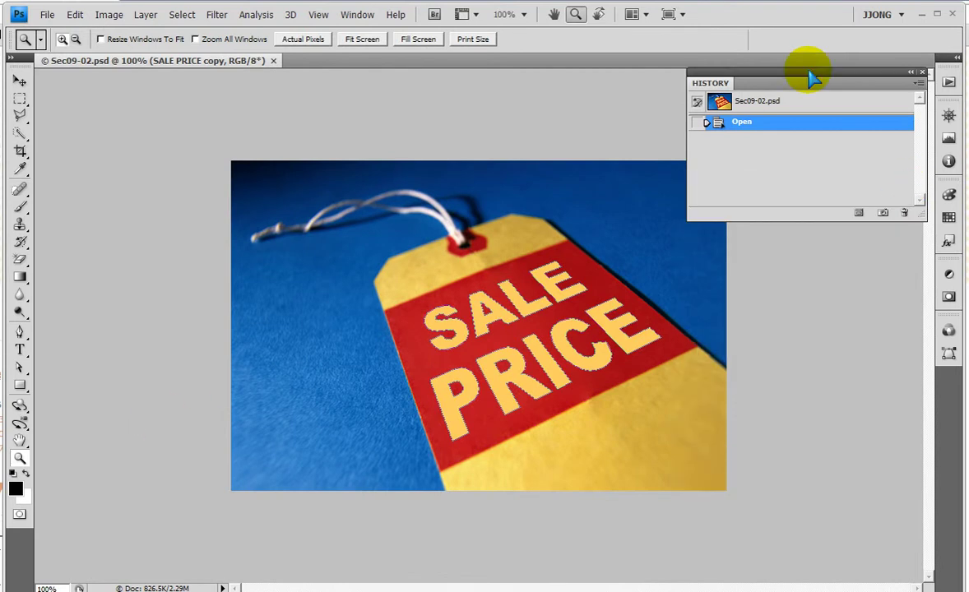
pyautogui.click(922, 72)
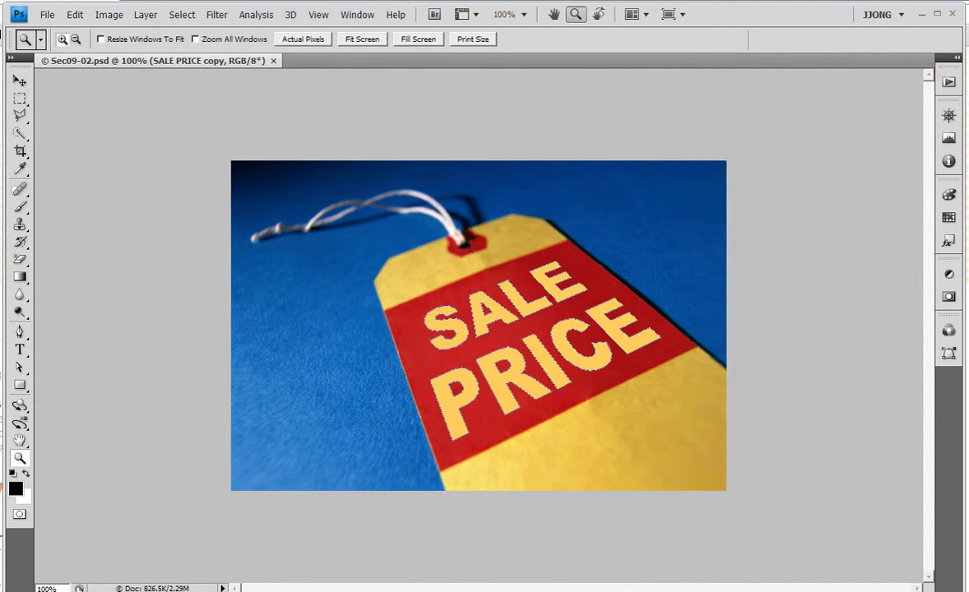
pyautogui.click(19, 459)
pyautogui.moveTo(326, 217)
pyautogui.mouseDown()
pyautogui.moveTo(721, 472)
pyautogui.moveTo(734, 491)
pyautogui.mouseUp()
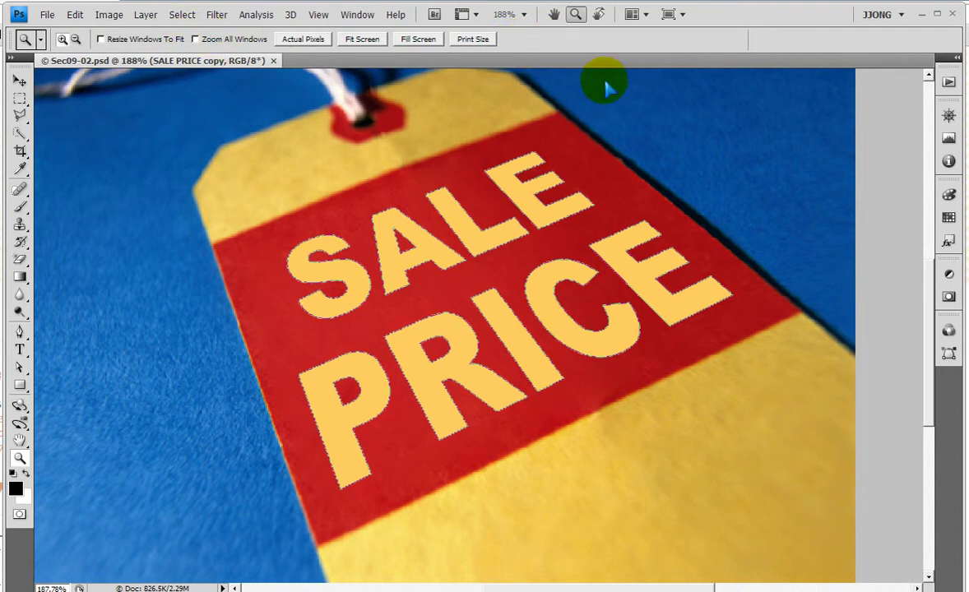
pyautogui.click(272, 61)
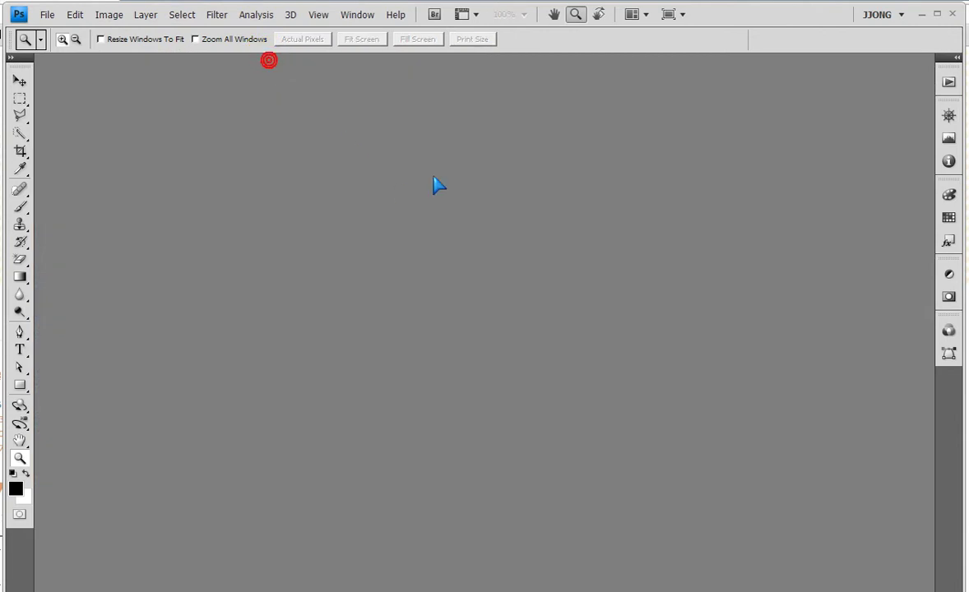
# Open Sec09-03.psd from the Artwork folder and zoom into the stamp area
pyautogui.doubleClick(427, 246)
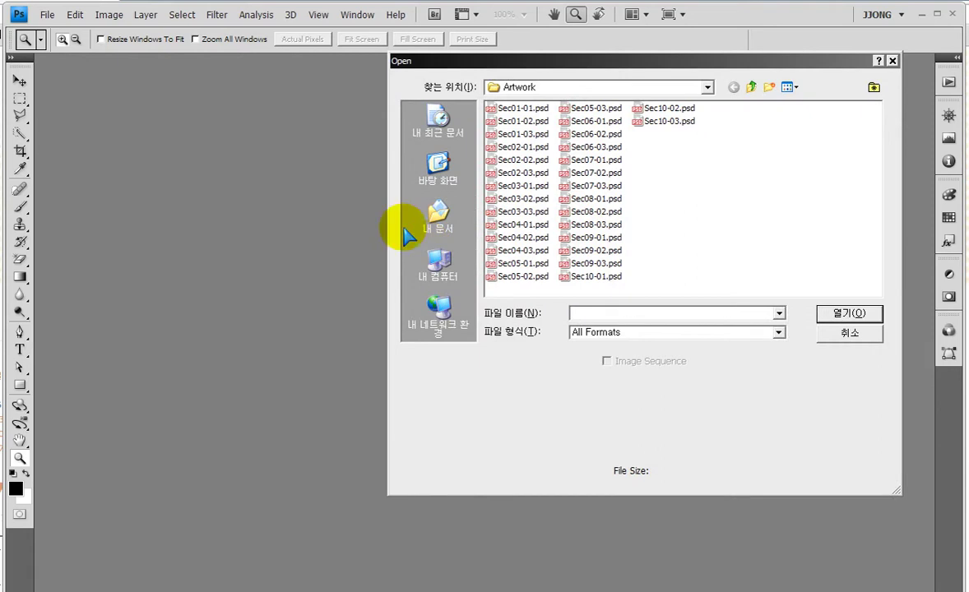
pyautogui.click(596, 263)
pyautogui.click(841, 313)
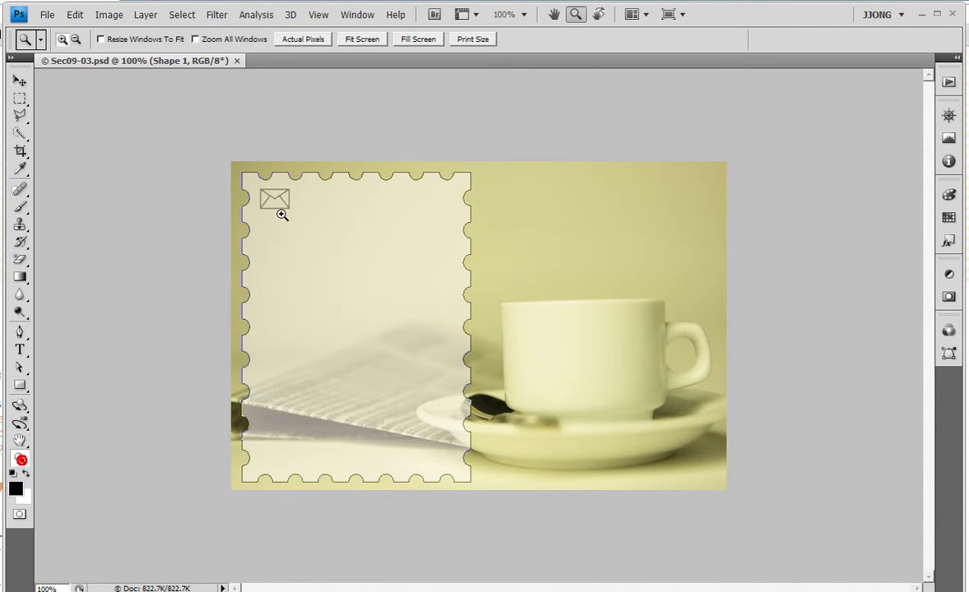
pyautogui.moveTo(208, 164); pyautogui.dragTo(591, 411)
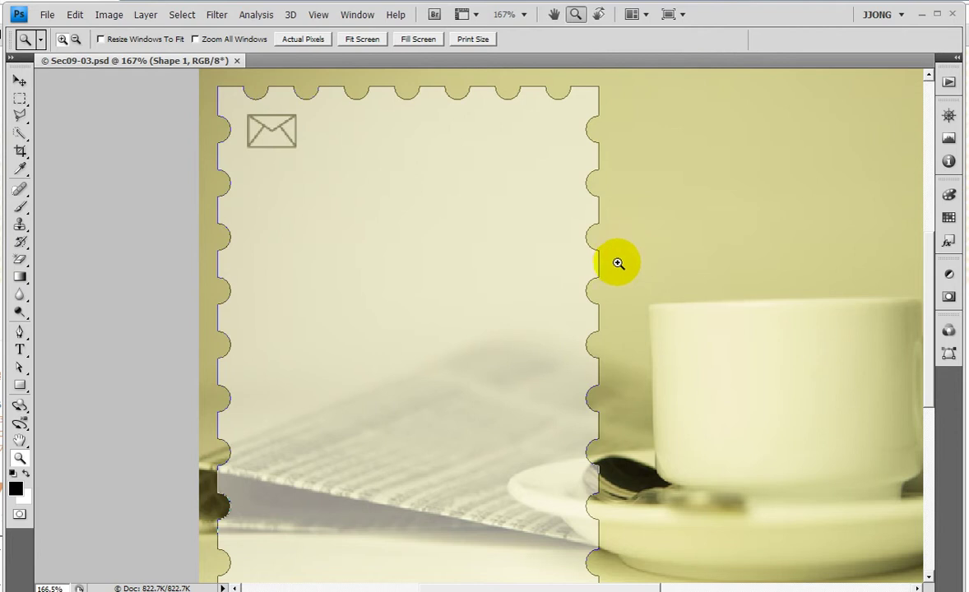
# Restore the JJONG workspace and hide the stamp shape's vector-mask path outline
pyautogui.click(875, 17)
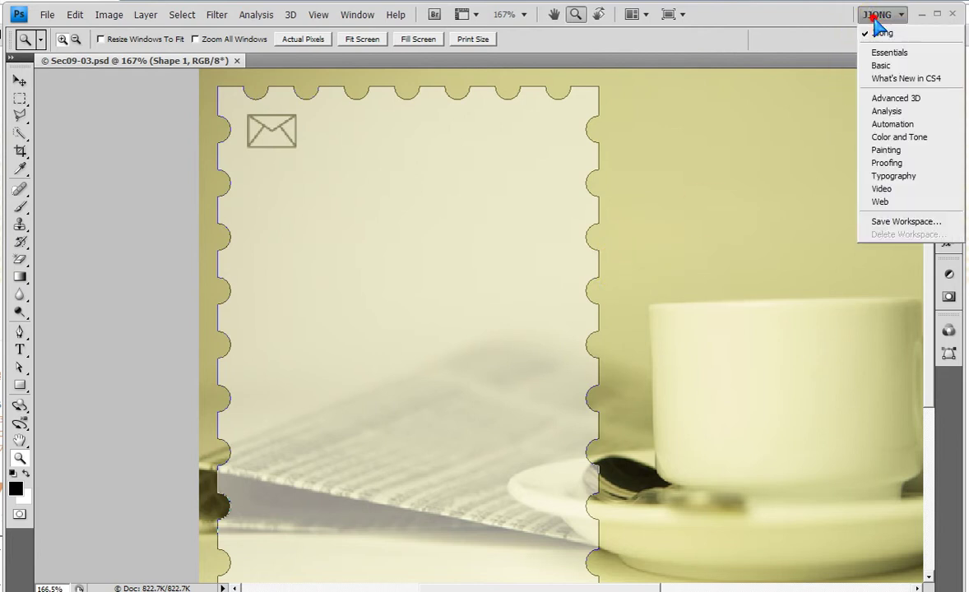
pyautogui.click(874, 32)
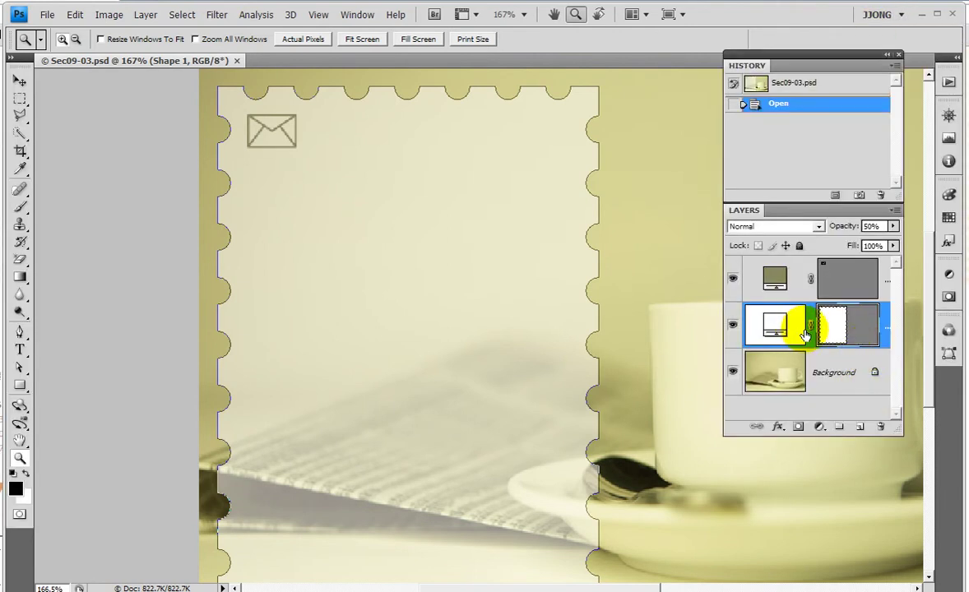
pyautogui.click(865, 332)
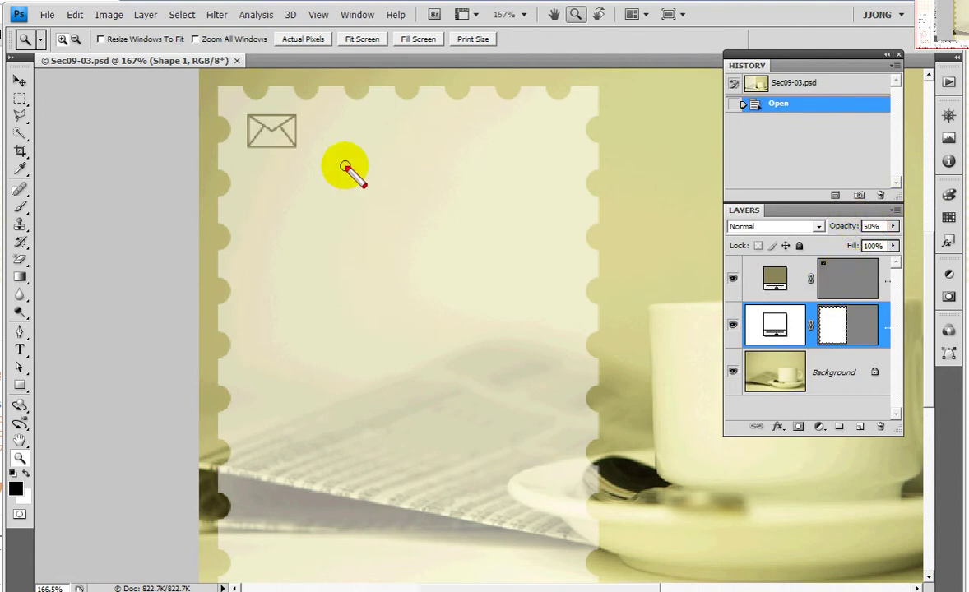
pyautogui.moveTo(831, 218); pyautogui.dragTo(916, 247)
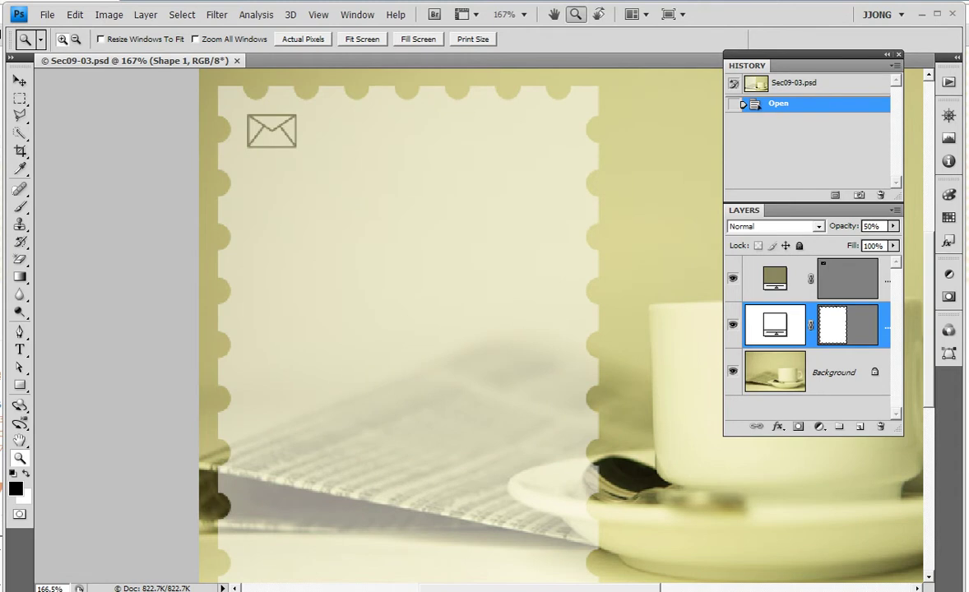
pyautogui.click(20, 385)
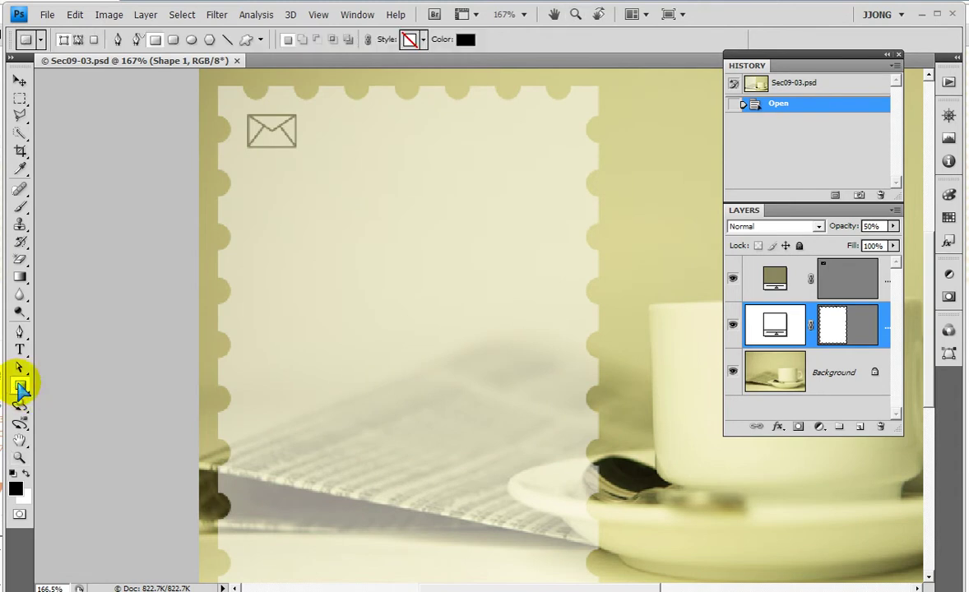
# Zoom in on the envelope icon on the stamp for a closer look
pyautogui.click(19, 386)
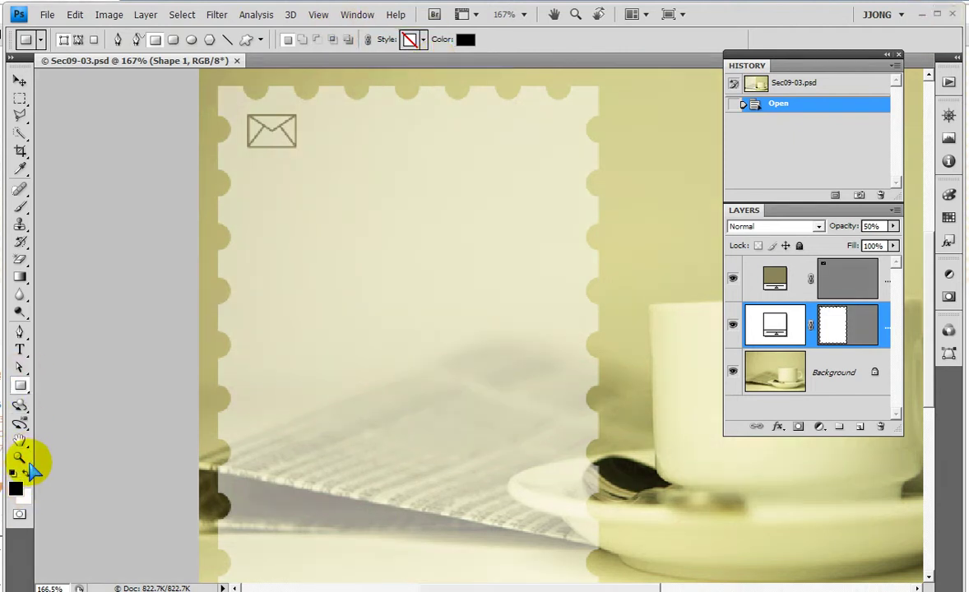
pyautogui.click(20, 459)
pyautogui.click(222, 99)
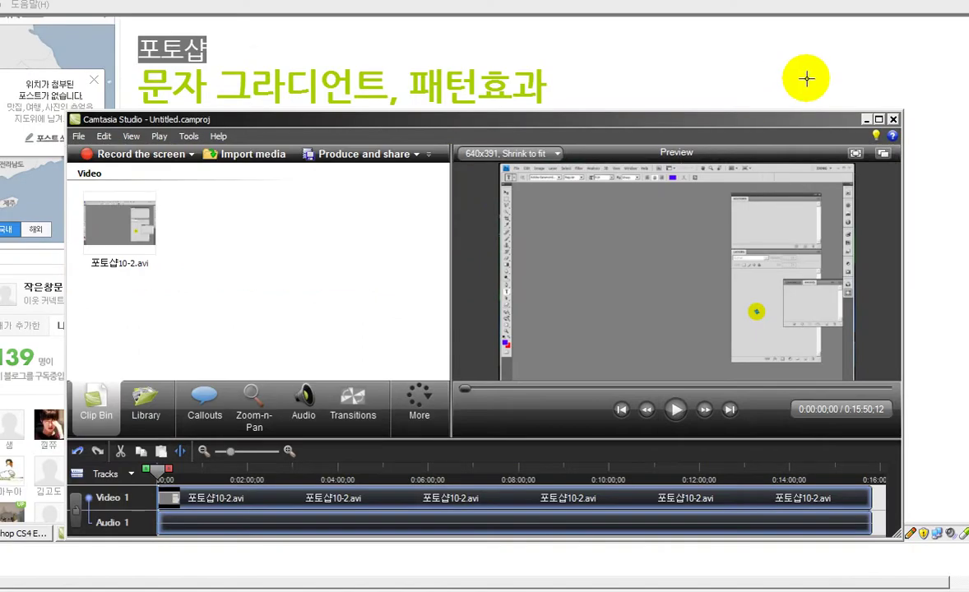
# Minimise Camtasia Studio and launch Adobe Photoshop CS4 from its desktop shortcut
pyautogui.click(866, 119)
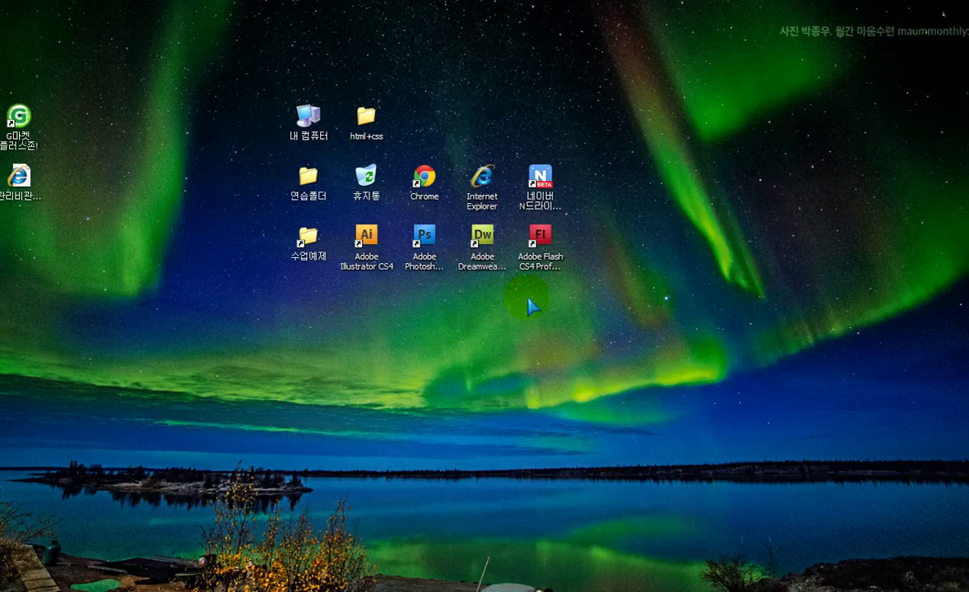
pyautogui.click(424, 235)
pyautogui.doubleClick(424, 237)
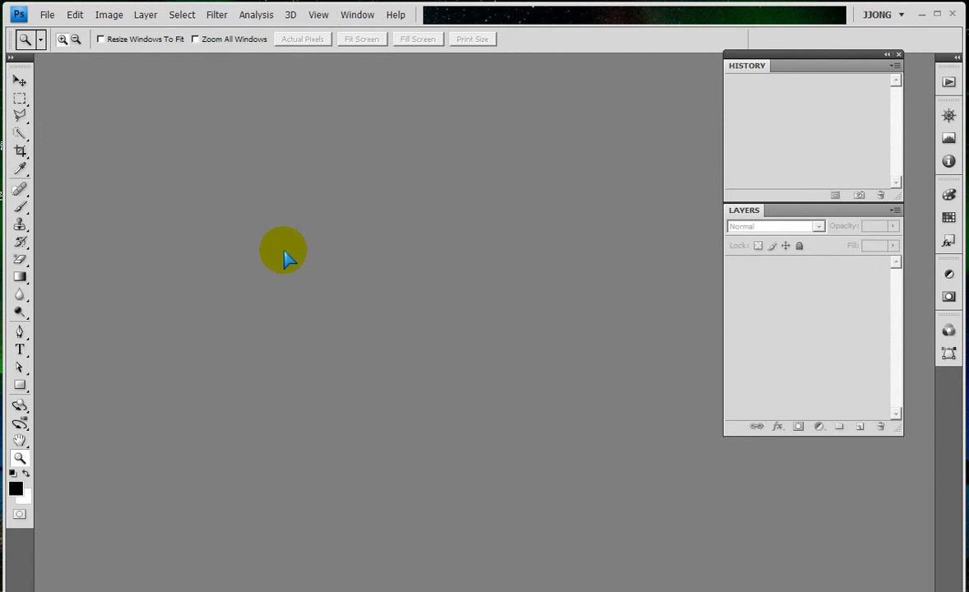
# Open the Sec09-01.psd sample from the 심화문제 > Artwork folder
pyautogui.doubleClick(283, 259)
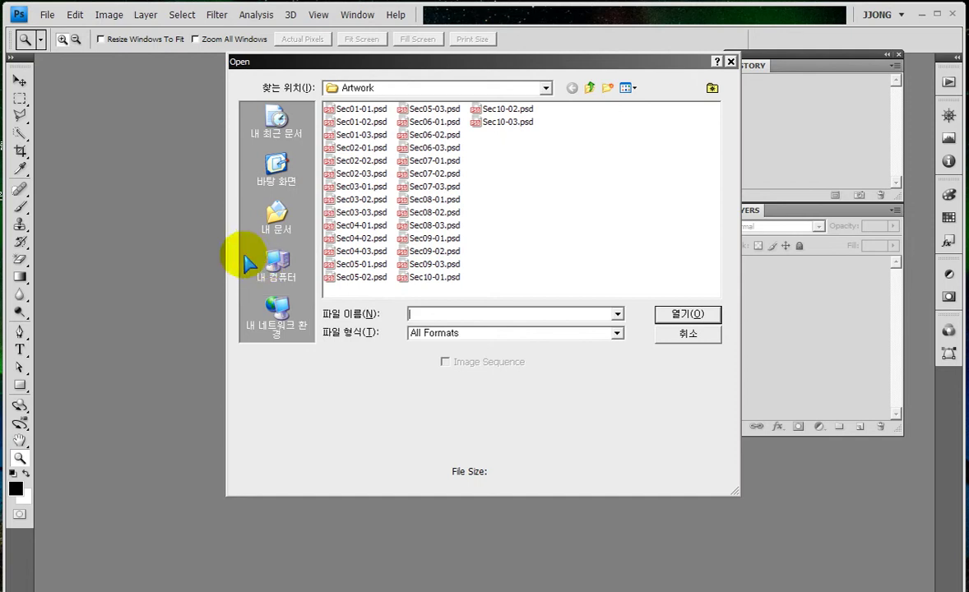
pyautogui.click(589, 89)
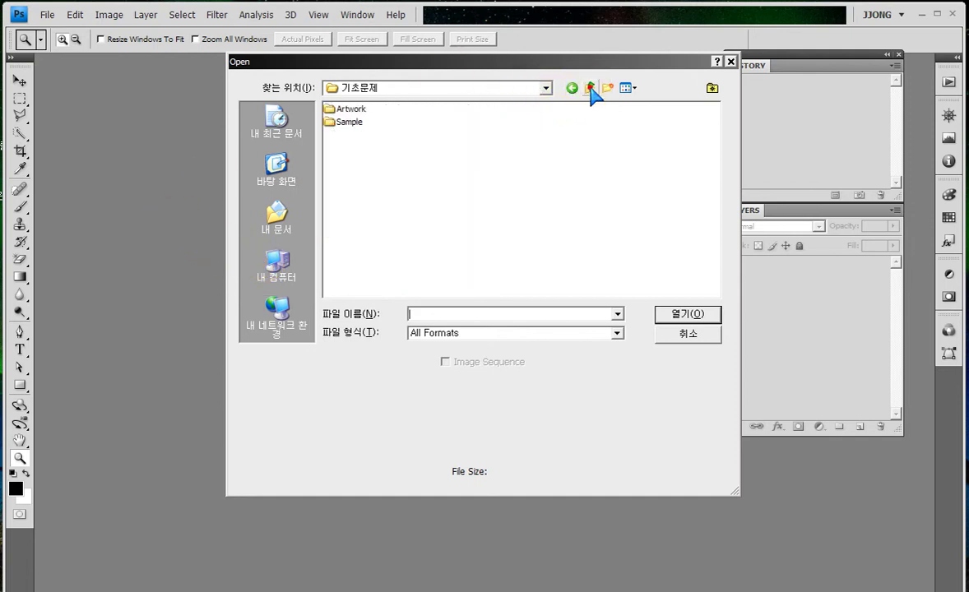
pyautogui.click(589, 88)
pyautogui.doubleClick(331, 136)
pyautogui.doubleClick(329, 110)
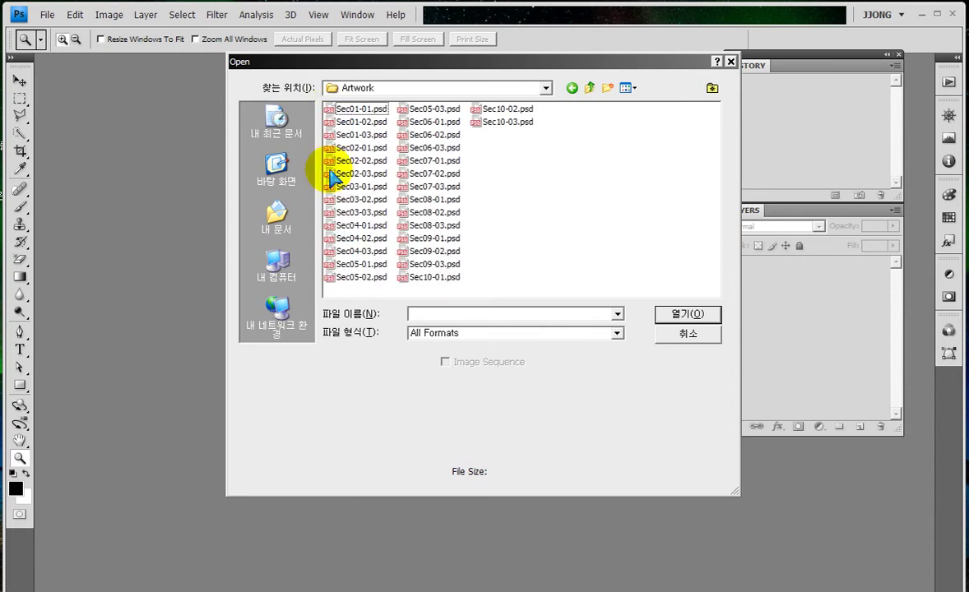
pyautogui.click(425, 253)
pyautogui.click(682, 315)
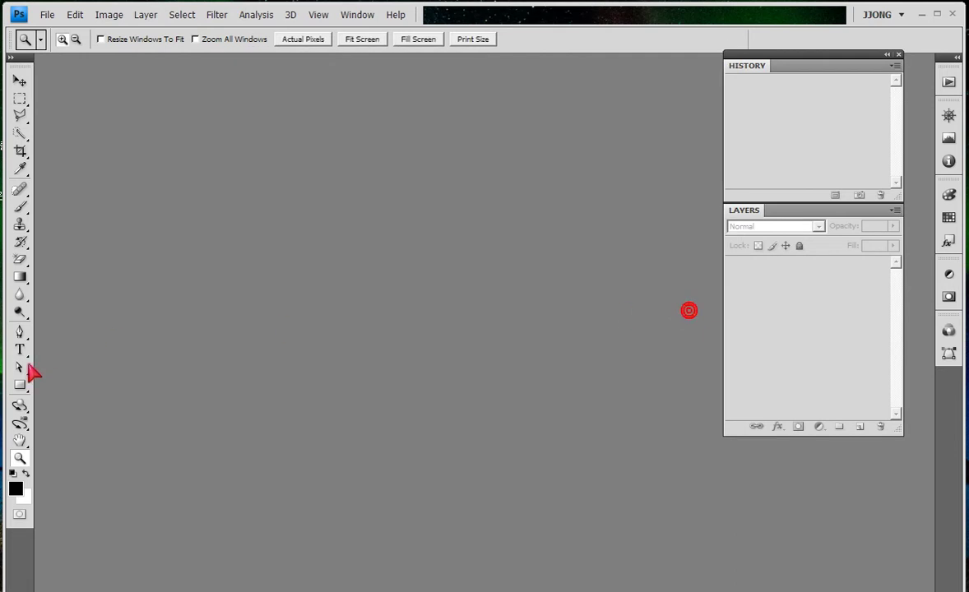
# Zoom in to examine the envelope icon, then close Sec09-01.psd
pyautogui.moveTo(336, 147); pyautogui.dragTo(448, 276)
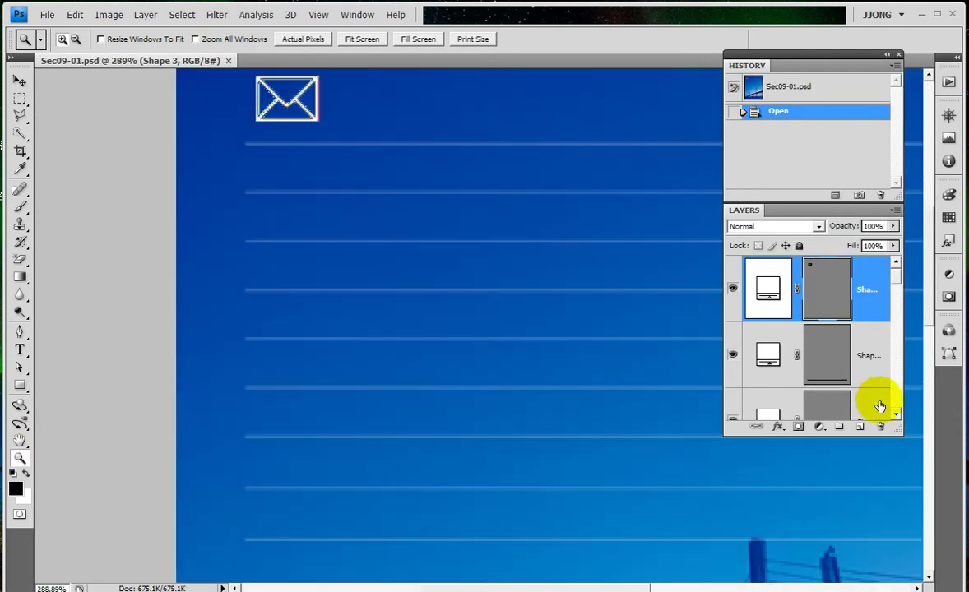
pyautogui.click(820, 303)
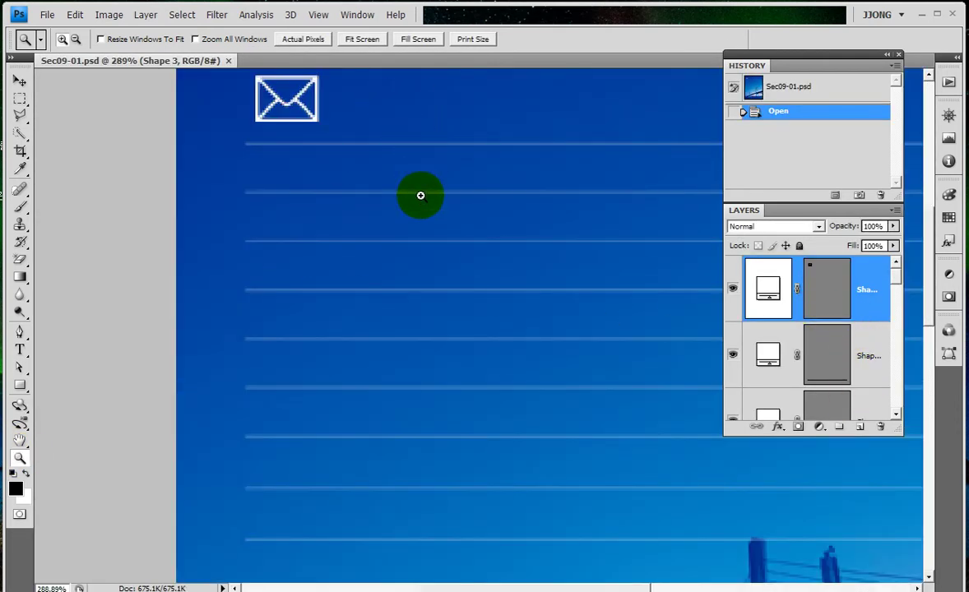
pyautogui.scroll(2, 424, 179)
pyautogui.moveTo(362, 204); pyautogui.dragTo(542, 331)
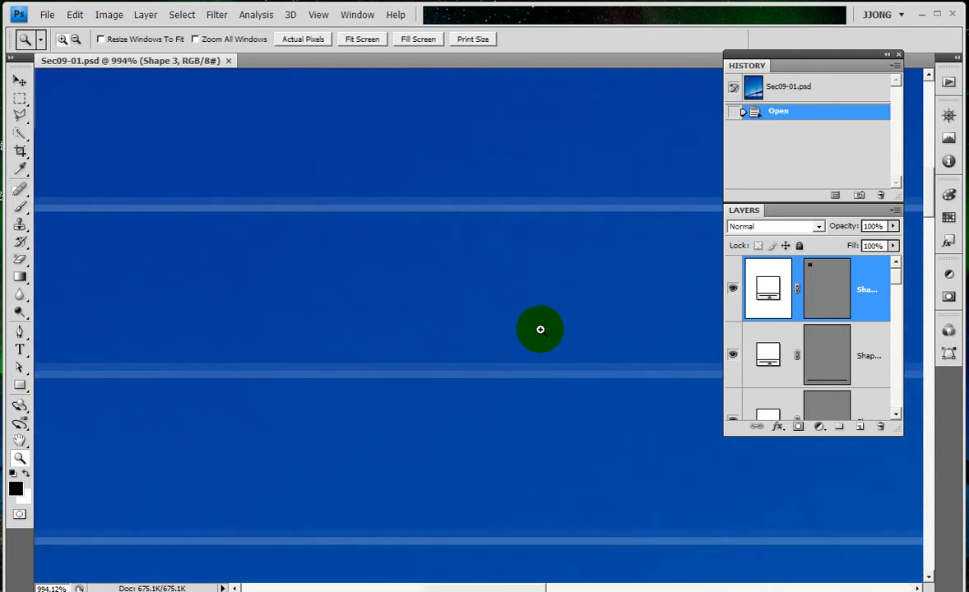
pyautogui.doubleClick(19, 457)
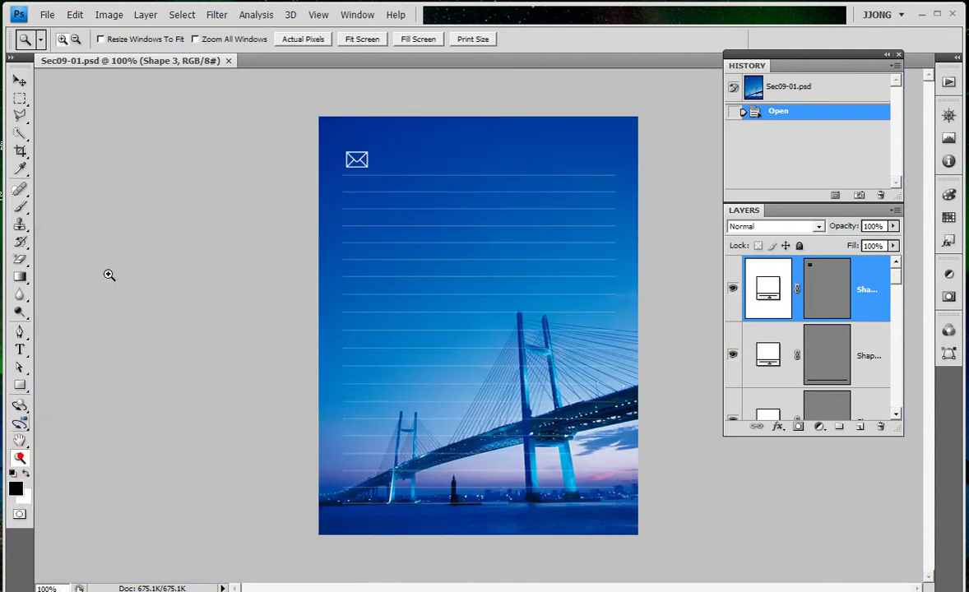
pyautogui.moveTo(317, 153); pyautogui.dragTo(423, 229)
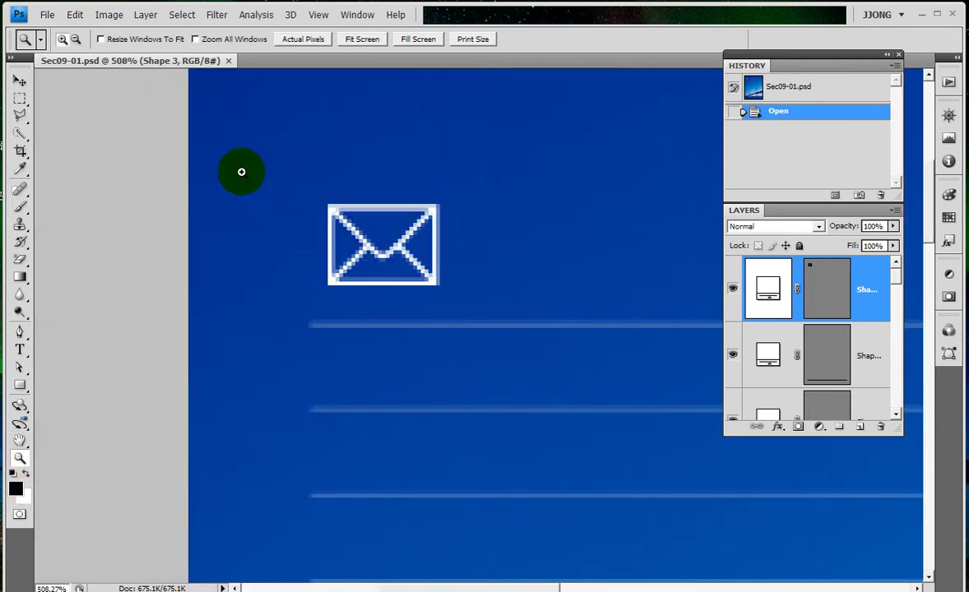
pyautogui.moveTo(246, 176); pyautogui.dragTo(556, 398)
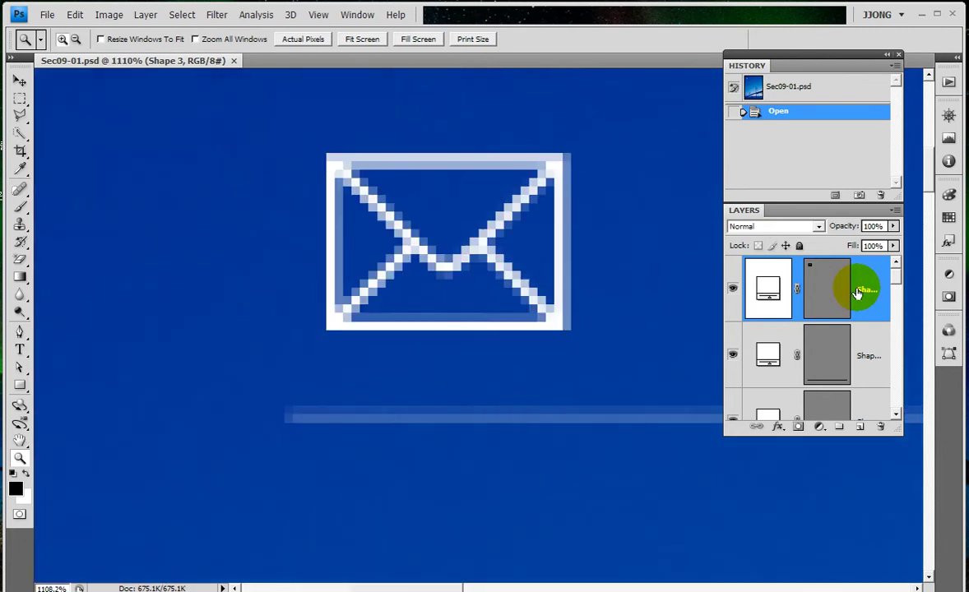
pyautogui.moveTo(247, 132); pyautogui.dragTo(289, 171)
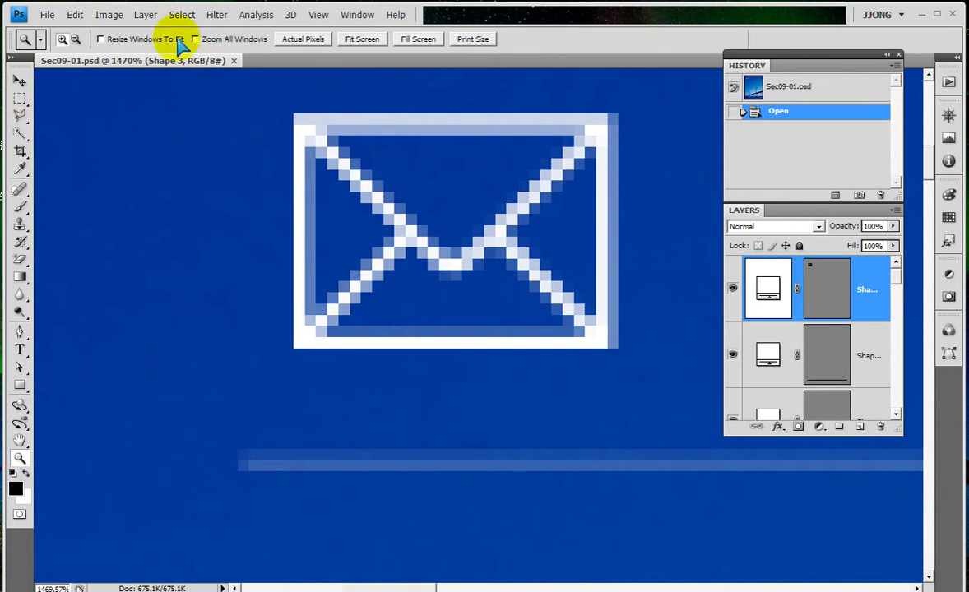
pyautogui.moveTo(236, 68); pyautogui.dragTo(459, 247)
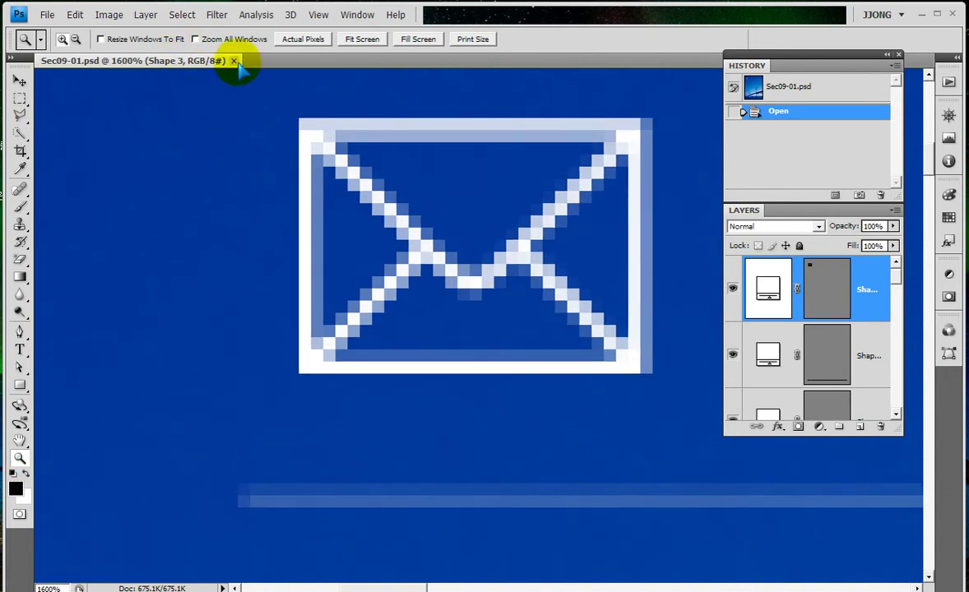
pyautogui.click(233, 61)
# Open the plain bridge photo Sec09-01.jpg from the Sample folder
pyautogui.doubleClick(386, 268)
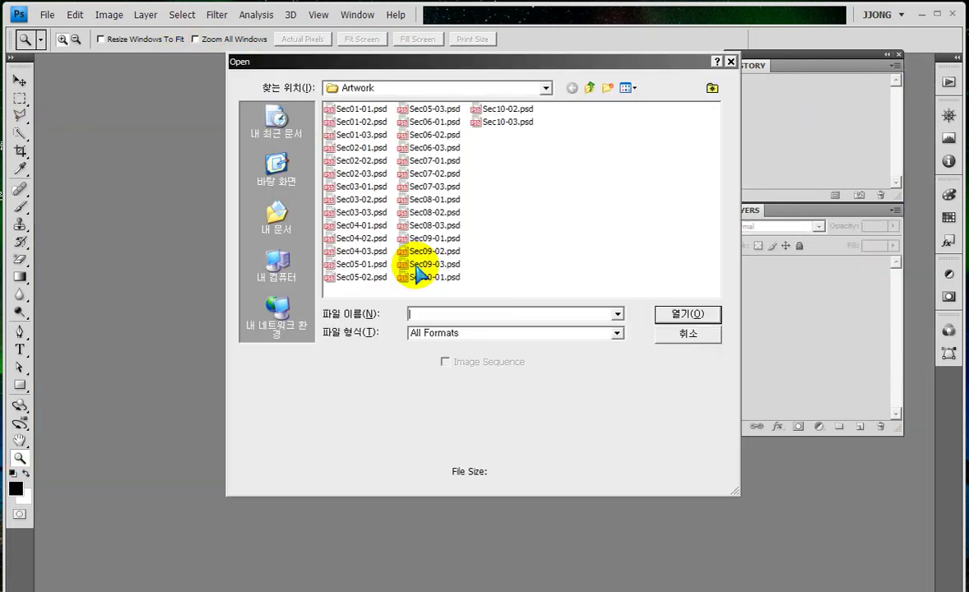
pyautogui.click(589, 89)
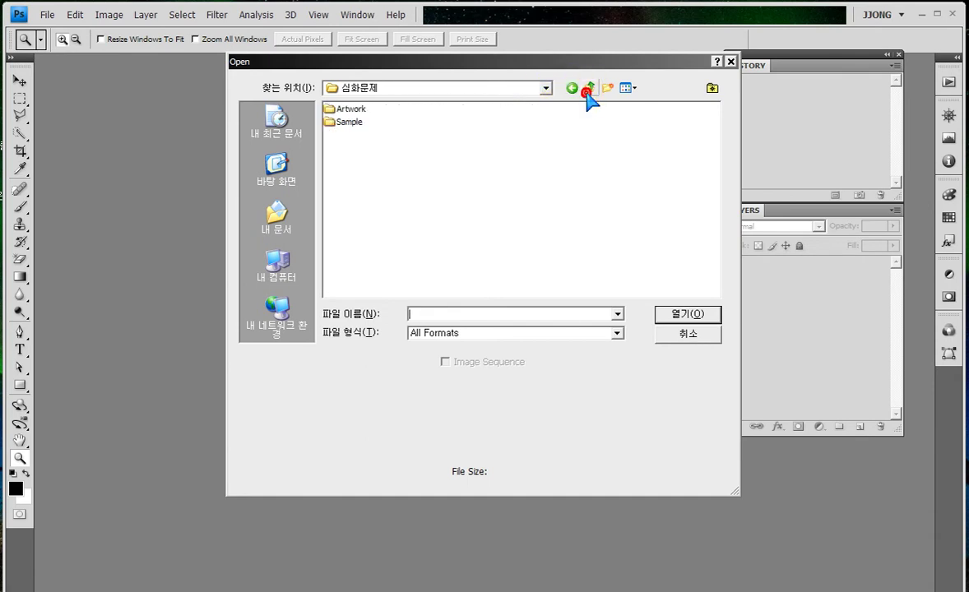
pyautogui.doubleClick(333, 120)
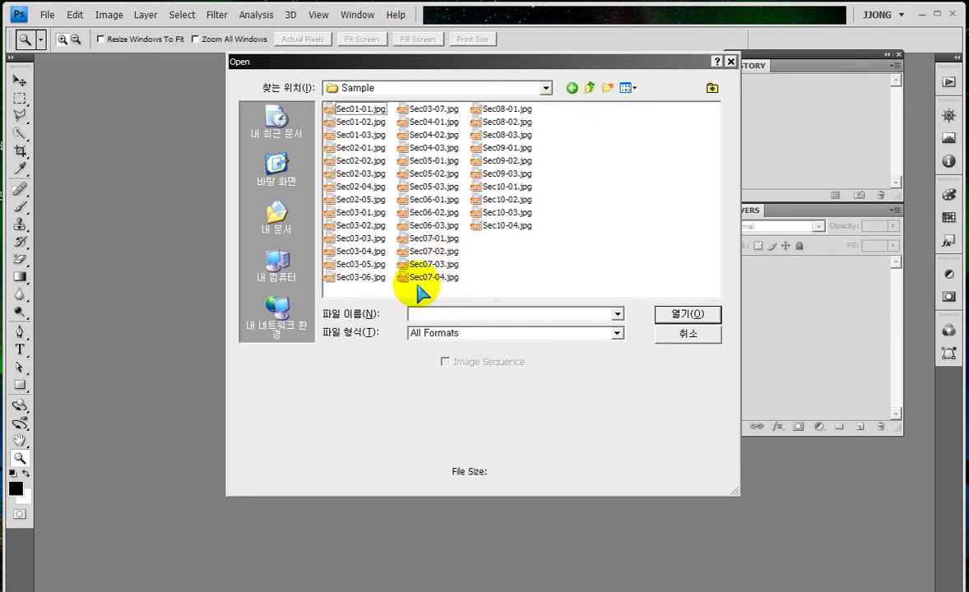
pyautogui.click(491, 148)
pyautogui.doubleClick(493, 148)
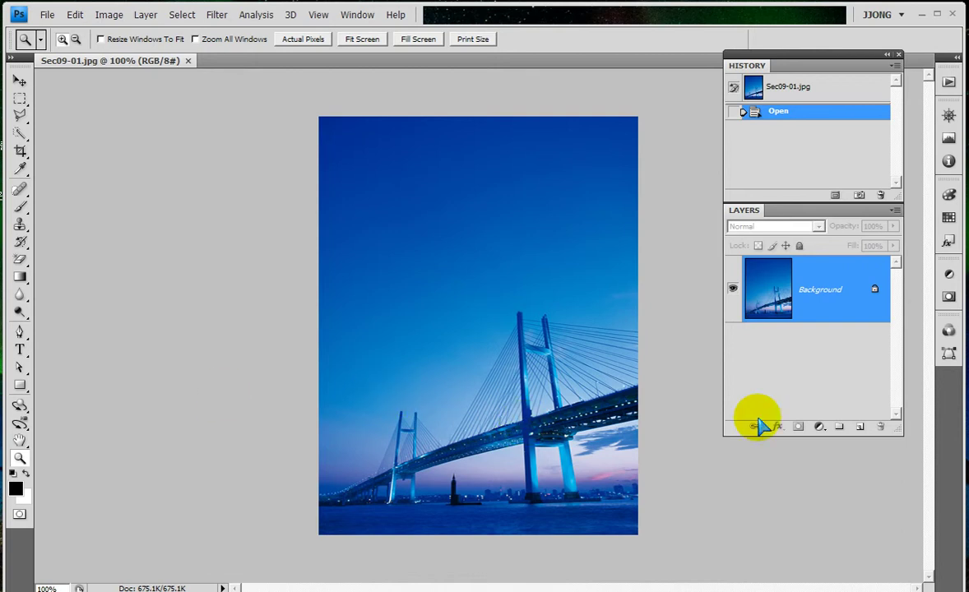
# Add a new layer and draw one white pixel on it with the Pencil
pyautogui.click(860, 428)
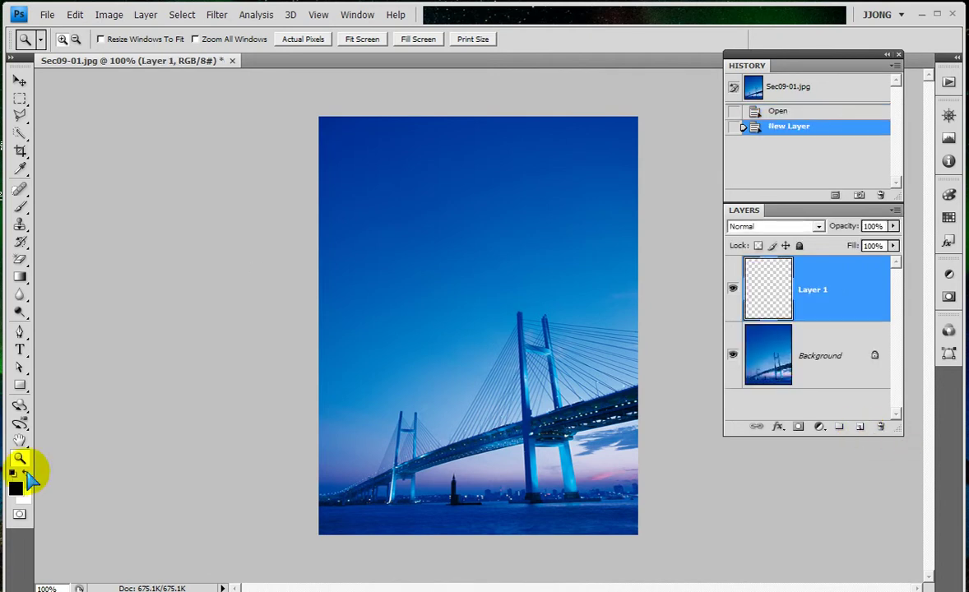
pyautogui.click(25, 472)
pyautogui.click(20, 208)
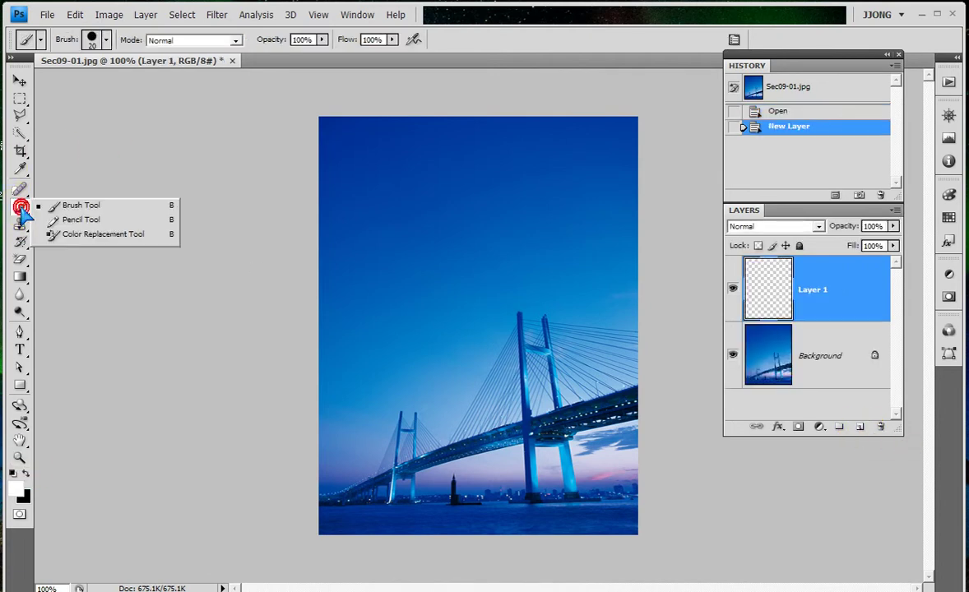
pyautogui.click(80, 220)
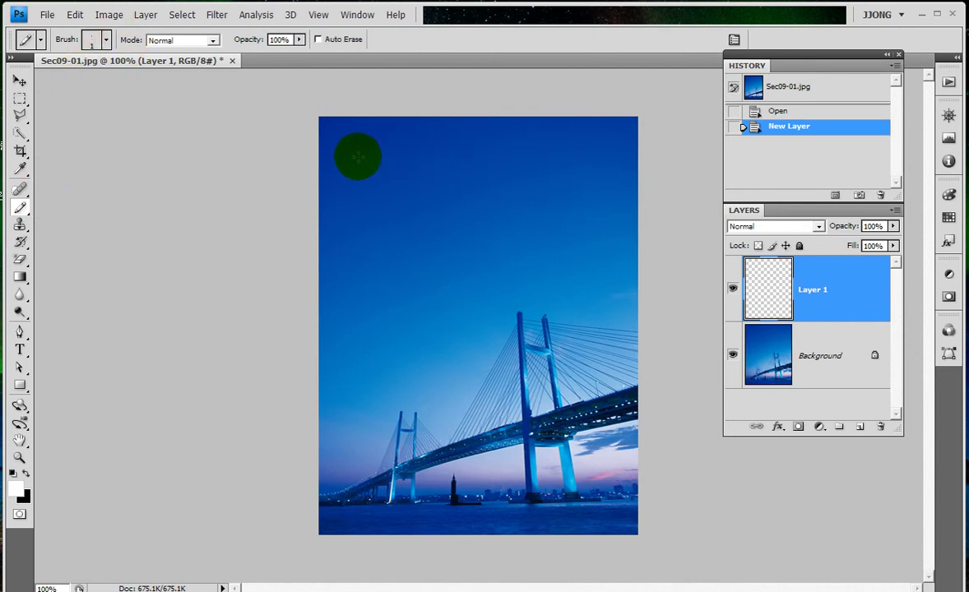
pyautogui.click(358, 156)
# Zoom in tightly on the white pixel and drag out an area running down from it
pyautogui.click(20, 457)
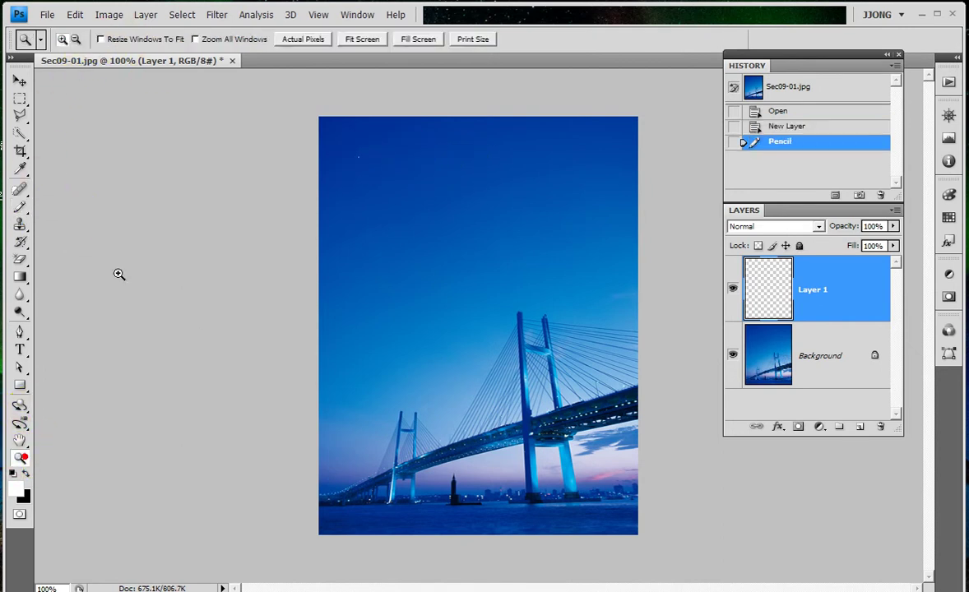
pyautogui.click(314, 134)
pyautogui.moveTo(362, 171); pyautogui.dragTo(475, 264)
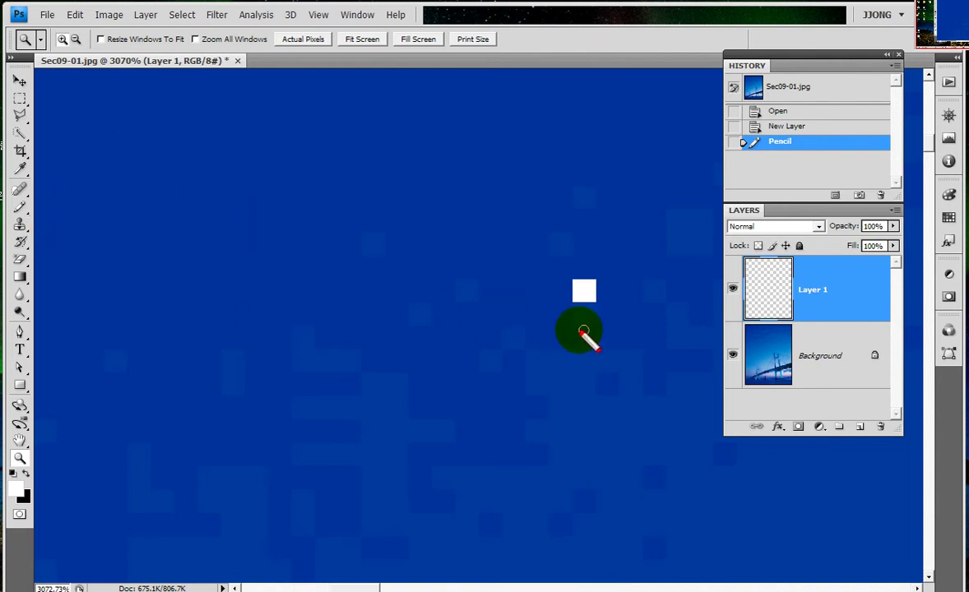
pyautogui.moveTo(574, 282); pyautogui.dragTo(601, 396)
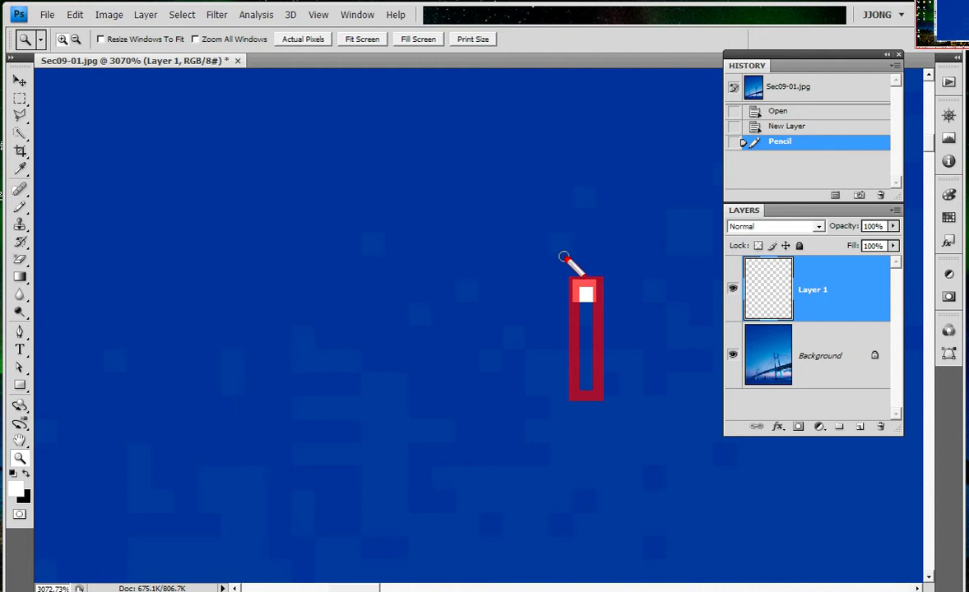
pyautogui.moveTo(562, 282); pyautogui.dragTo(599, 417)
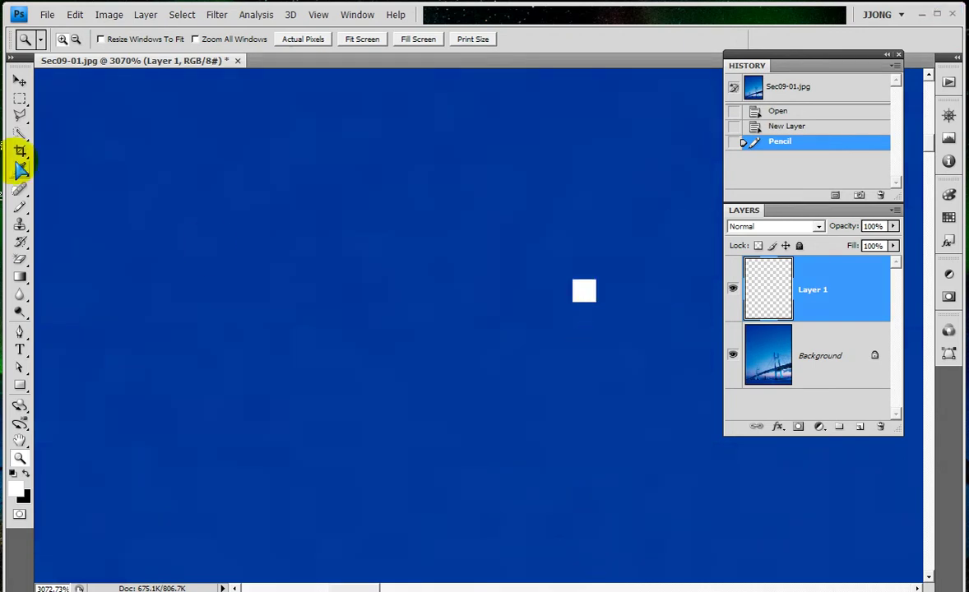
# Draw a thin vertical marquee strip under the white pixel, nudging it right to align
pyautogui.click(23, 99)
pyautogui.moveTo(578, 286); pyautogui.dragTo(591, 387)
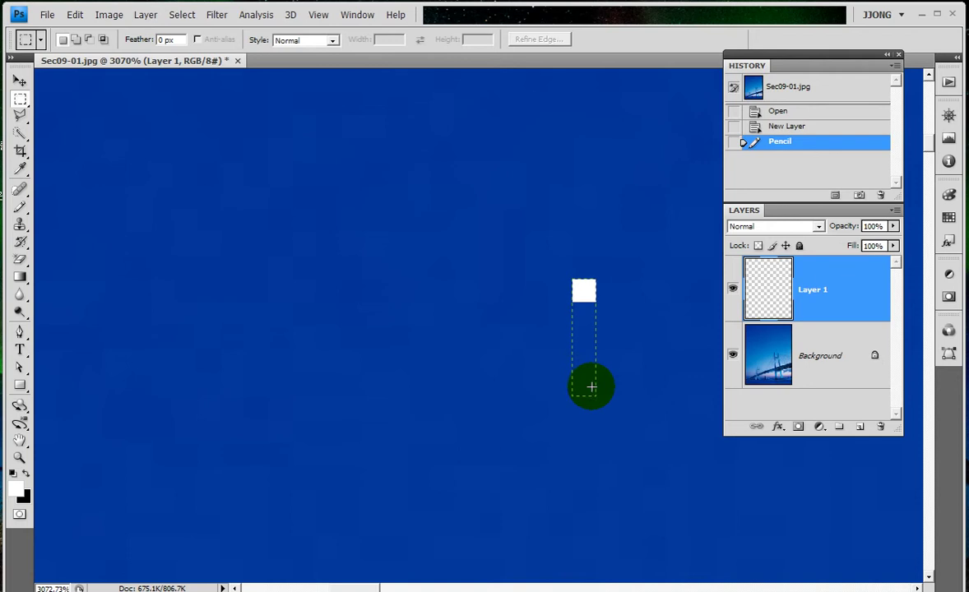
pyautogui.moveTo(591, 386)
pyautogui.mouseDown()
pyautogui.moveTo(592, 371)
pyautogui.moveTo(590, 415)
pyautogui.mouseUp()
pyautogui.doubleClick(20, 458)
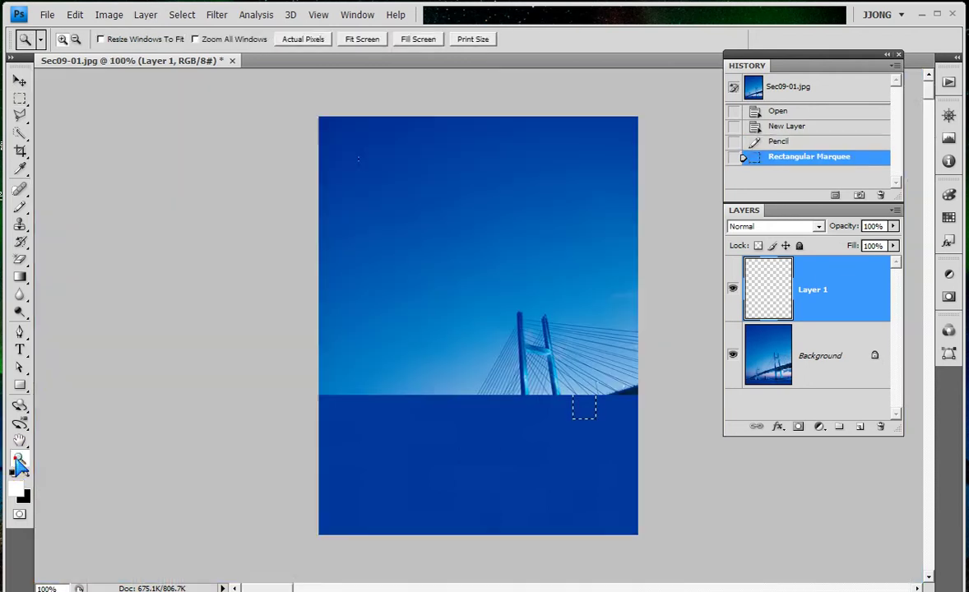
pyautogui.moveTo(247, 149); pyautogui.dragTo(346, 146)
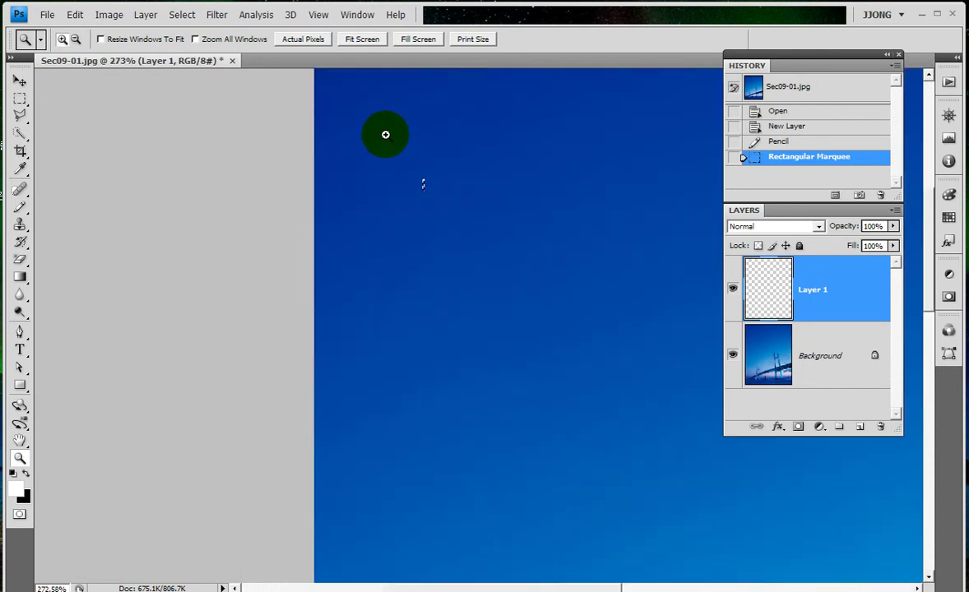
pyautogui.click(422, 190)
pyautogui.click(20, 98)
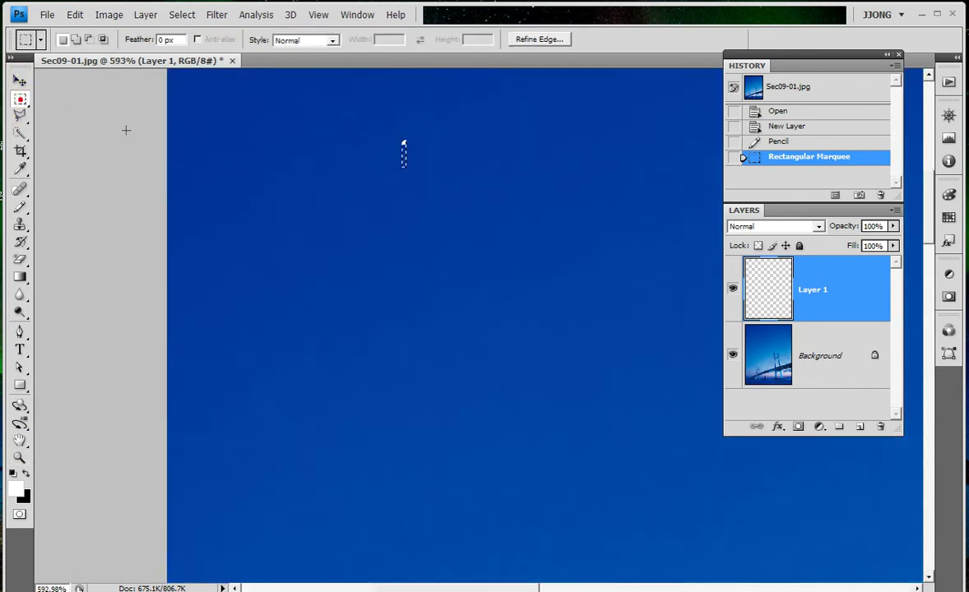
pyautogui.click(402, 143)
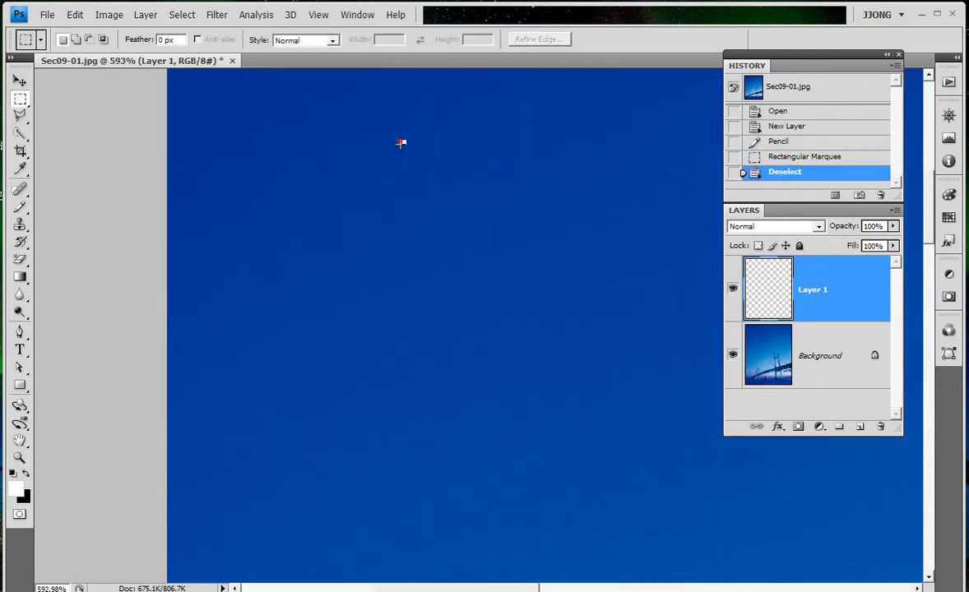
pyautogui.moveTo(402, 144); pyautogui.dragTo(400, 211)
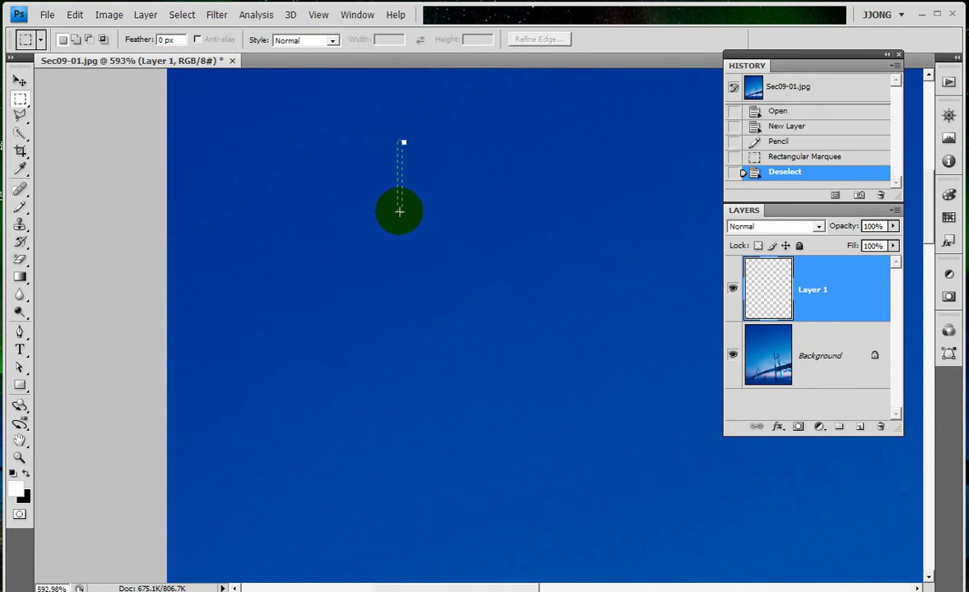
pyautogui.moveTo(399, 212); pyautogui.dragTo(399, 227)
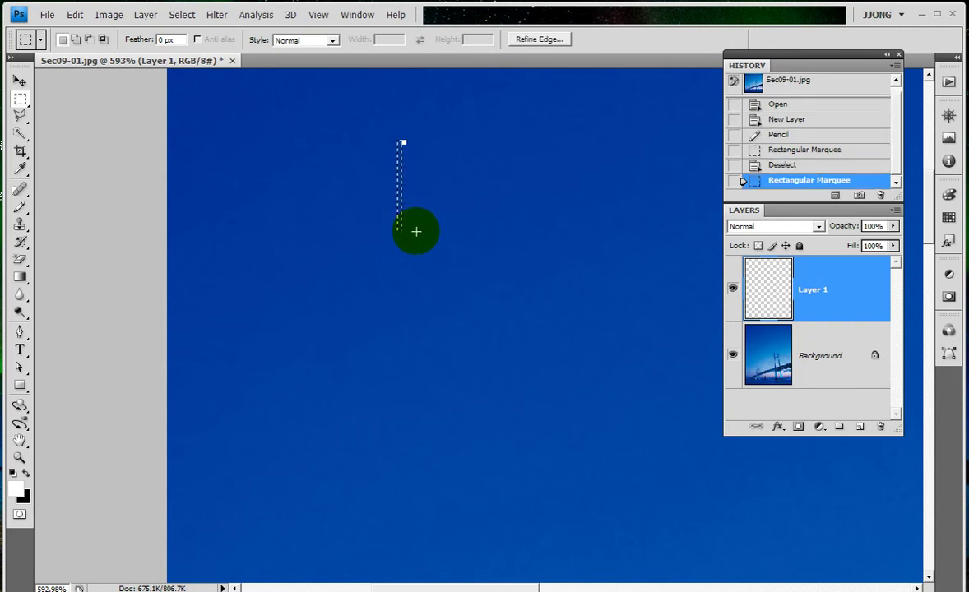
pyautogui.press('Right')
# Check alignment zoomed in and redraw the strip starting exactly at the white pixel
pyautogui.doubleClick(20, 459)
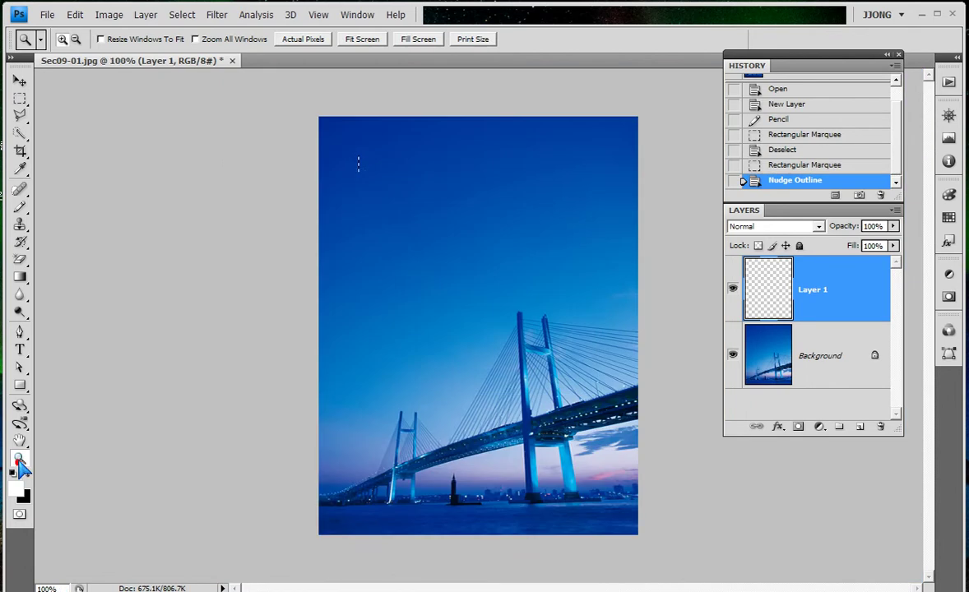
pyautogui.click(335, 144)
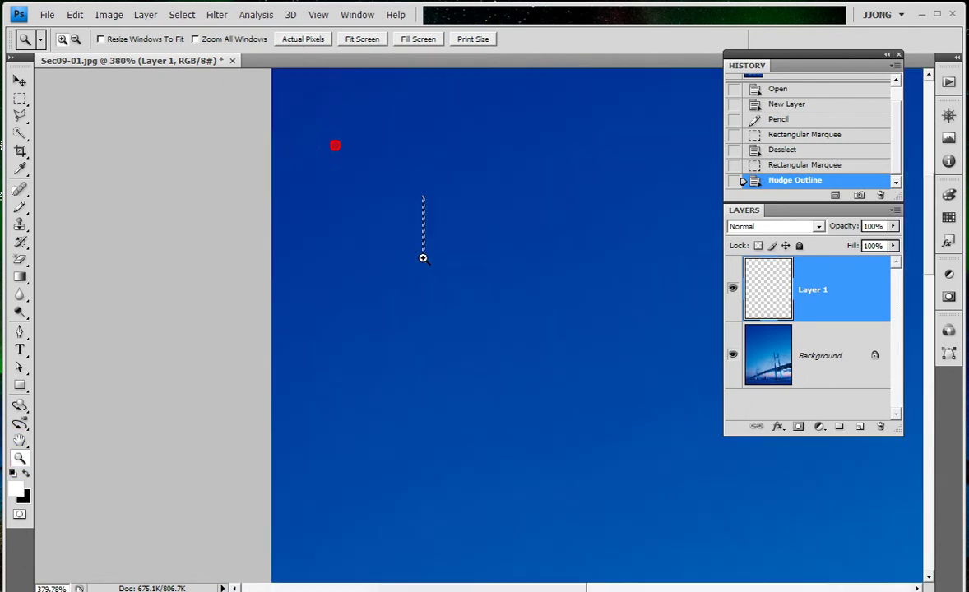
pyautogui.moveTo(393, 162); pyautogui.dragTo(491, 339)
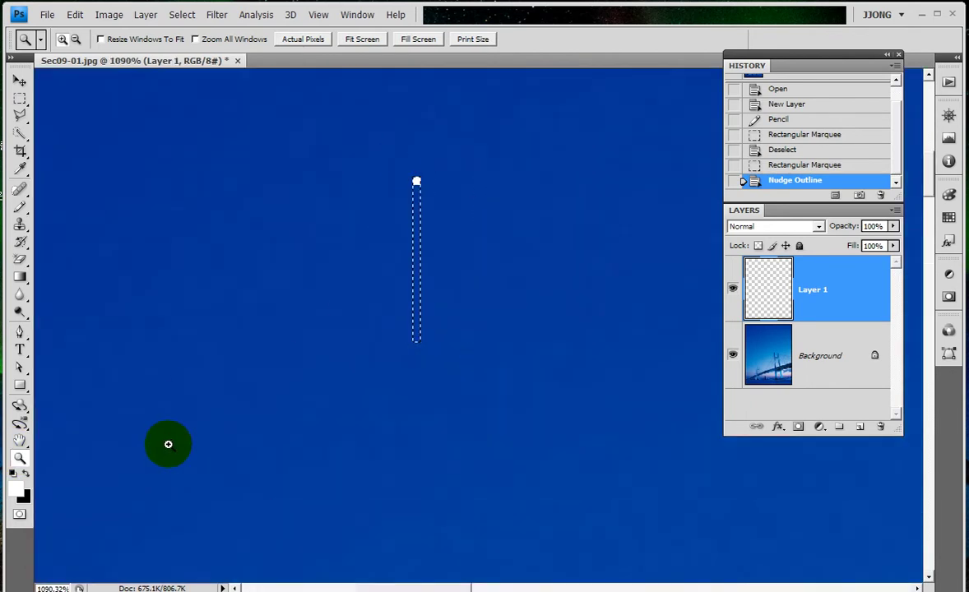
pyautogui.doubleClick(20, 459)
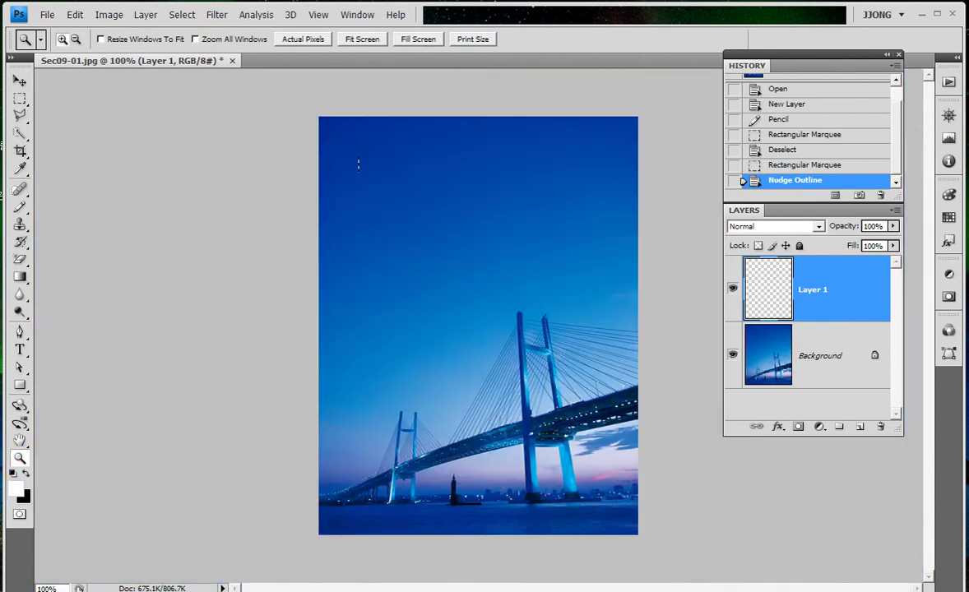
pyautogui.moveTo(315, 119); pyautogui.dragTo(418, 262)
pyautogui.moveTo(329, 144); pyautogui.dragTo(363, 166)
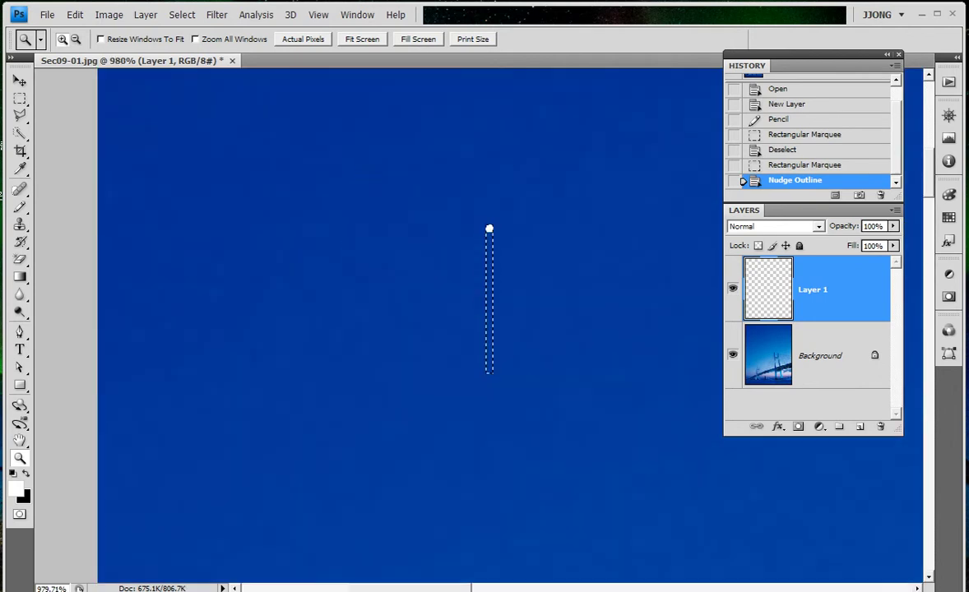
pyautogui.click(20, 98)
pyautogui.click(510, 205)
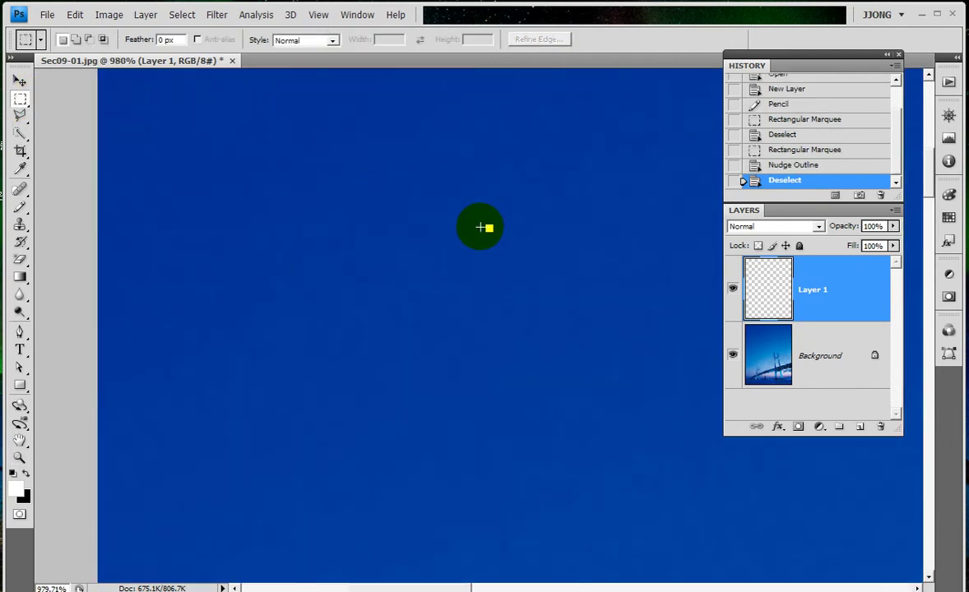
pyautogui.moveTo(490, 228); pyautogui.dragTo(491, 402)
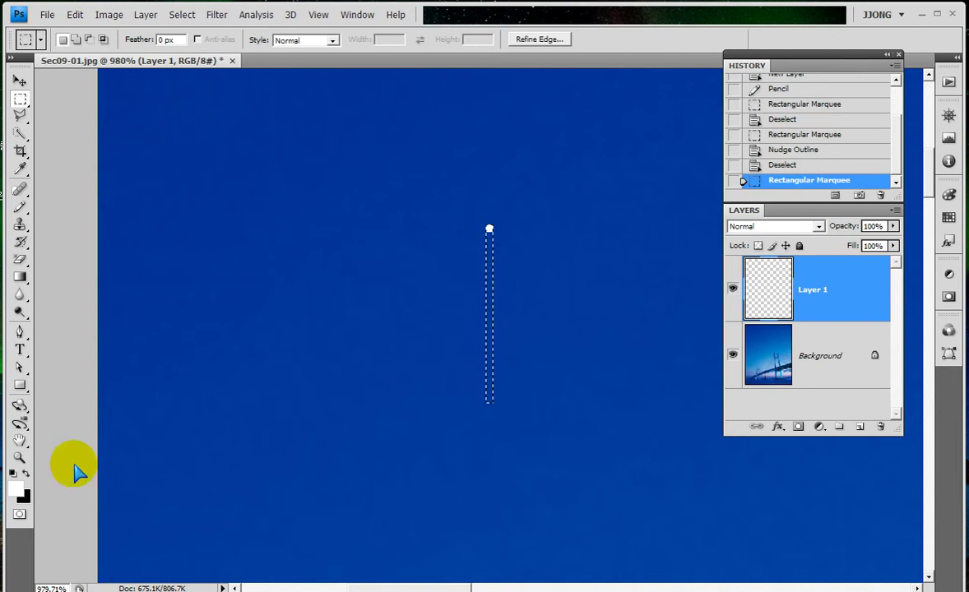
pyautogui.doubleClick(20, 458)
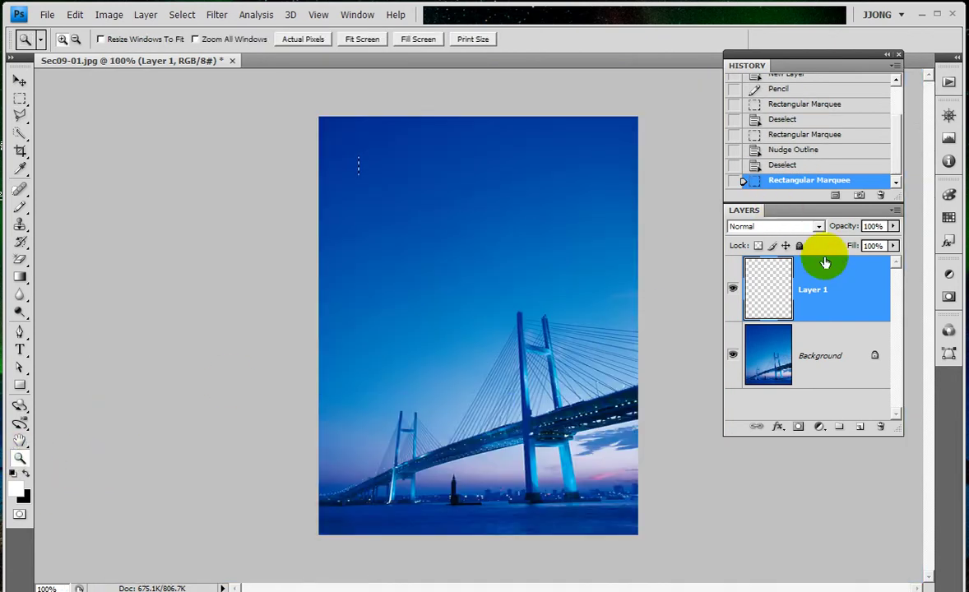
# Hide the Background, define the selected strip as pattern 'line', then deselect
pyautogui.click(733, 355)
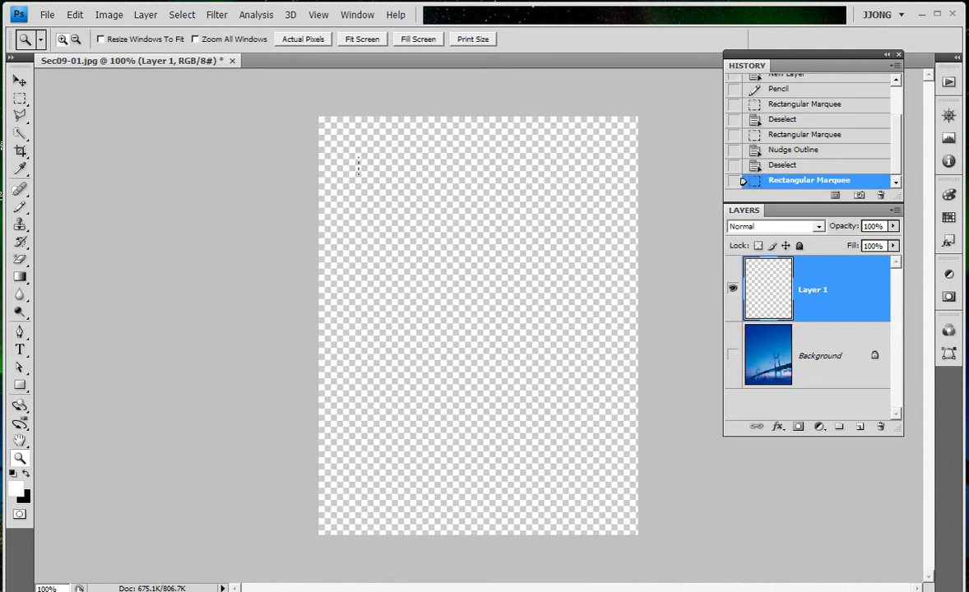
pyautogui.click(75, 15)
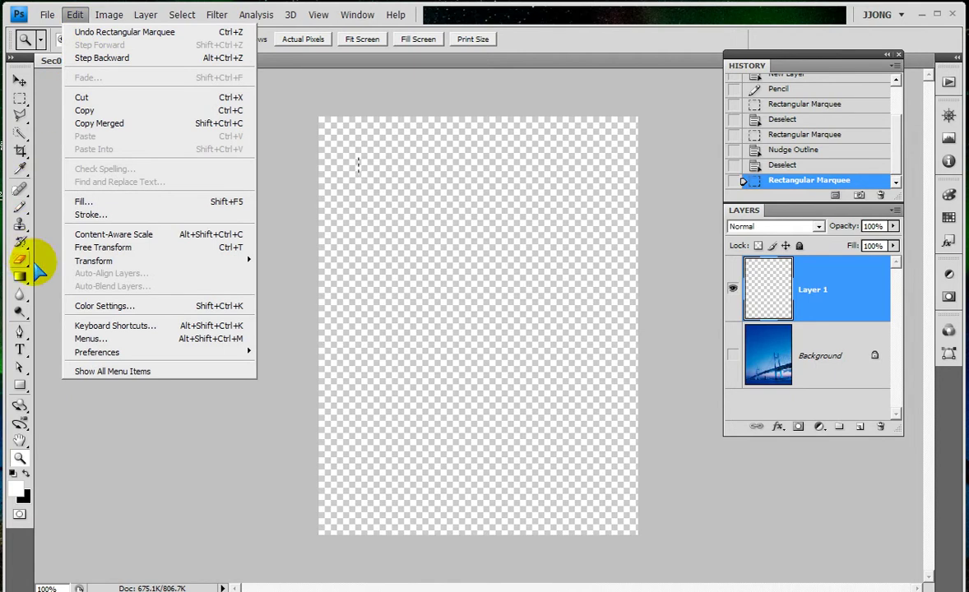
pyautogui.click(105, 371)
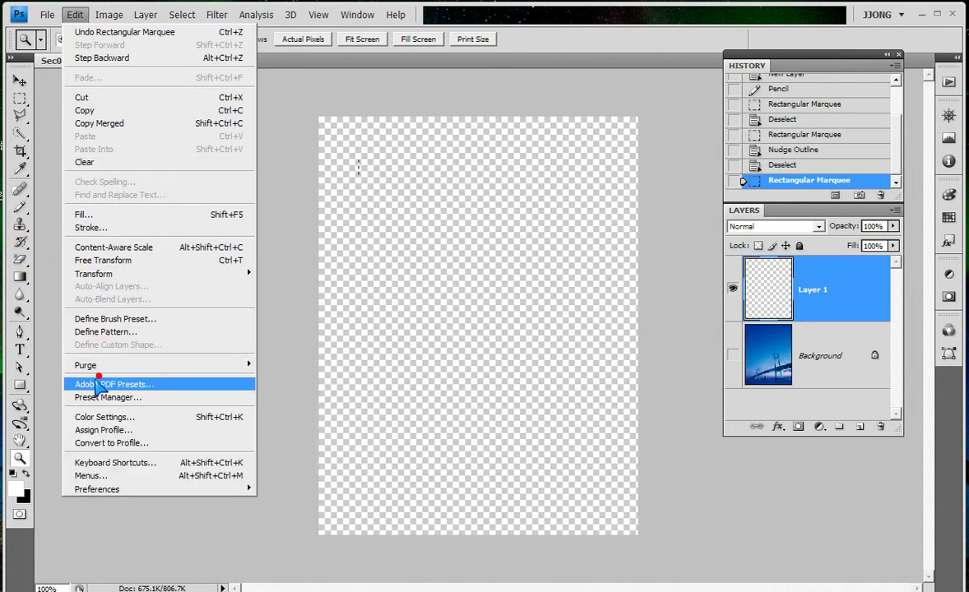
pyautogui.click(93, 332)
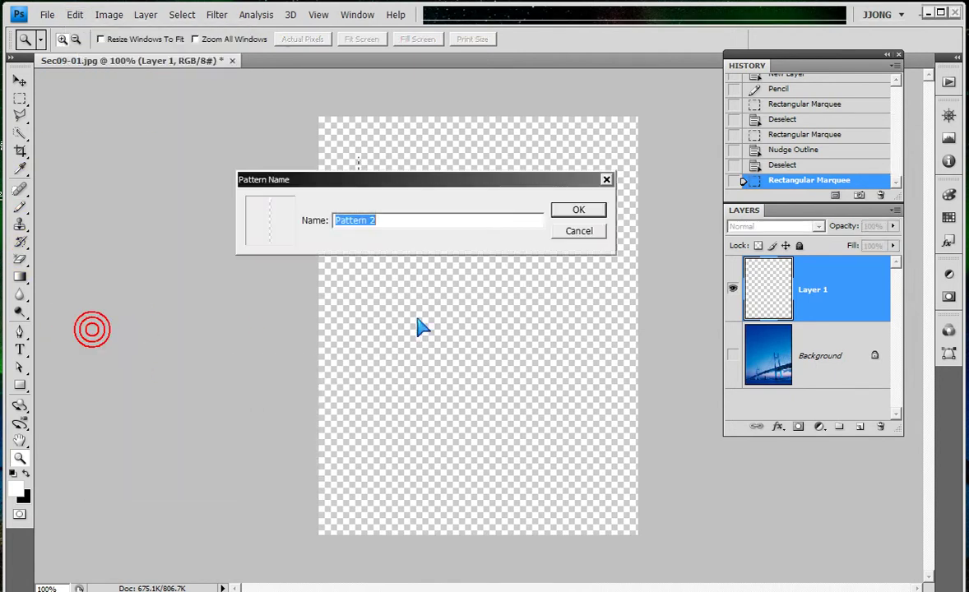
pyautogui.write('w')
pyautogui.press('BackSpace')
pyautogui.write('w')
pyautogui.press('BackSpace')
pyautogui.write('line')
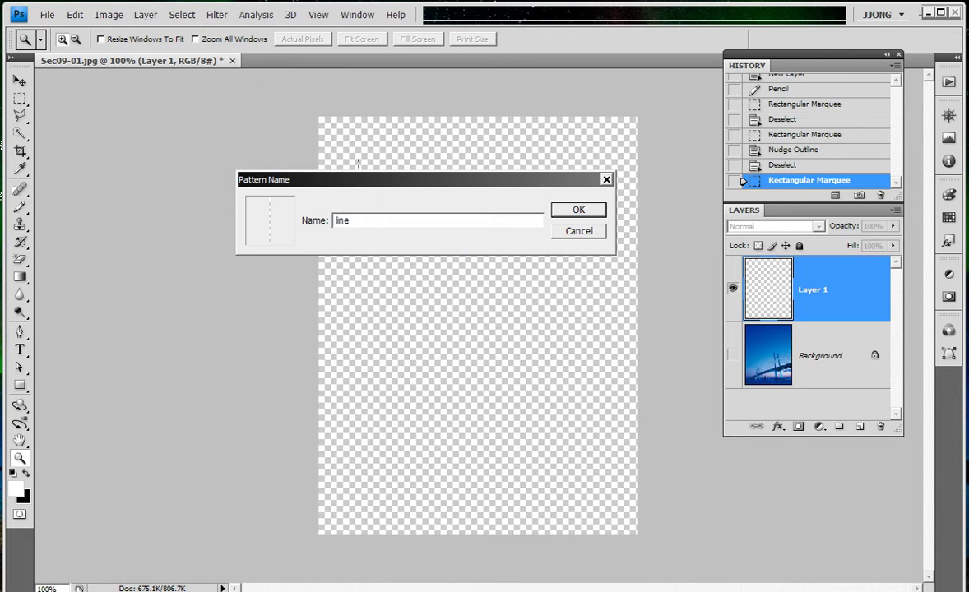
pyautogui.press('Return')
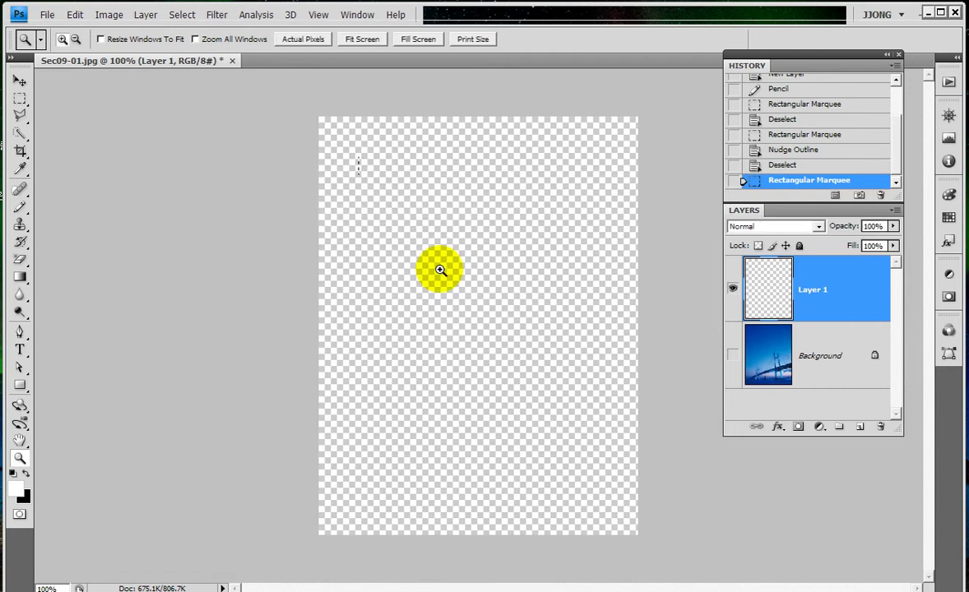
pyautogui.hotkey('ctrl', 'd')
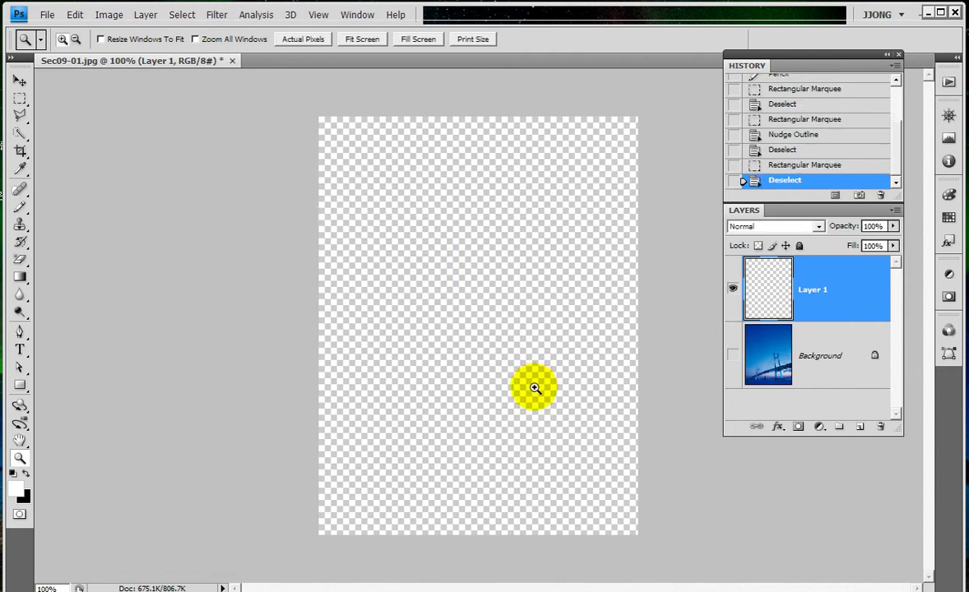
# Show the Background again, hide the white-pixel Layer 1, and ready the Rectangular Marquee
pyautogui.click(732, 354)
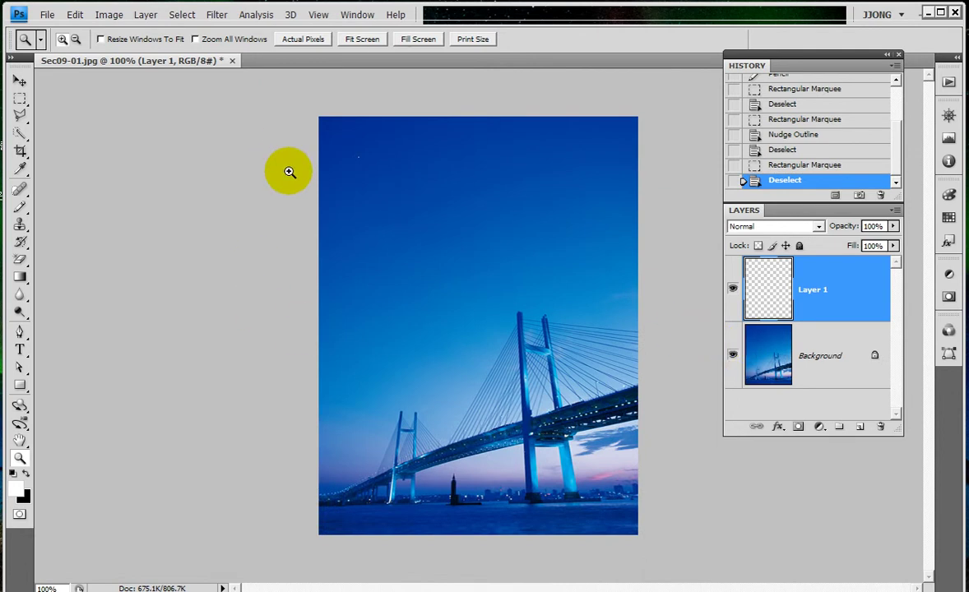
pyautogui.click(732, 288)
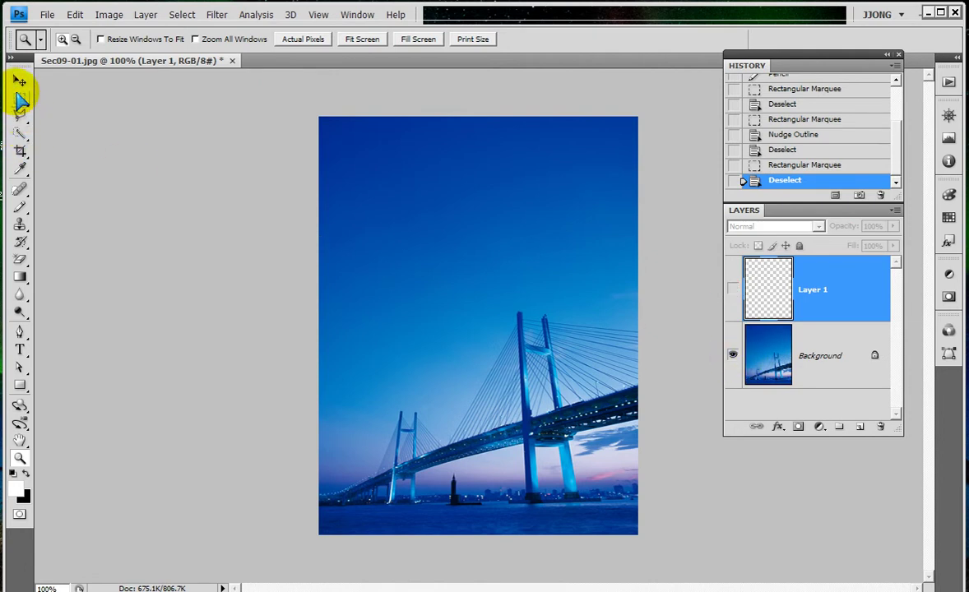
pyautogui.click(19, 97)
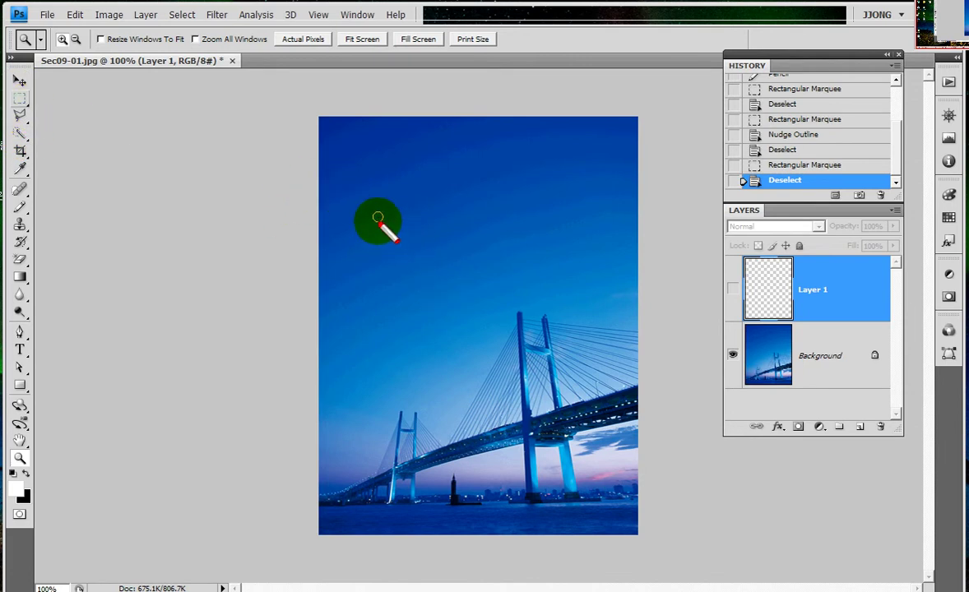
pyautogui.moveTo(370, 176); pyautogui.dragTo(597, 497)
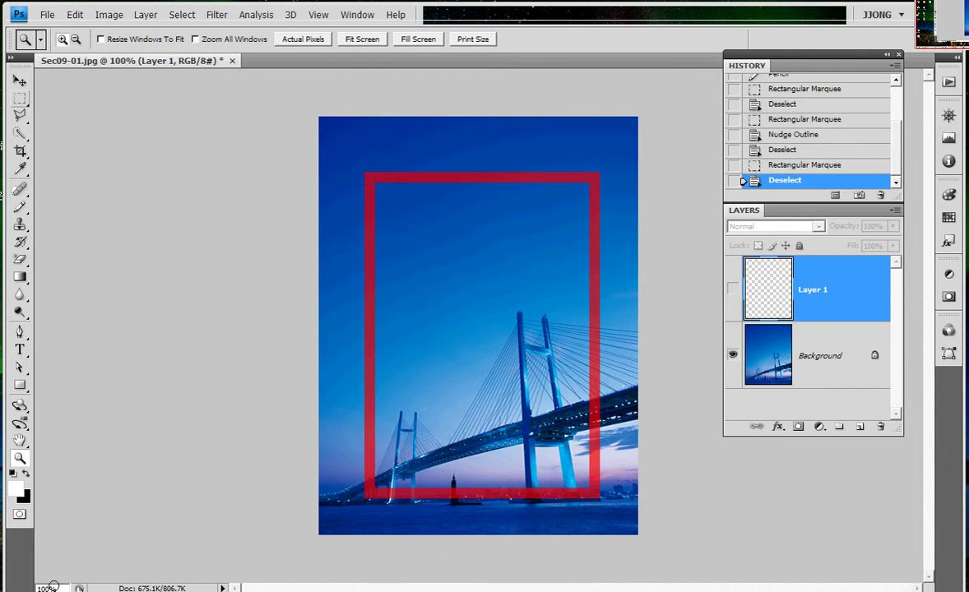
pyautogui.click(20, 99)
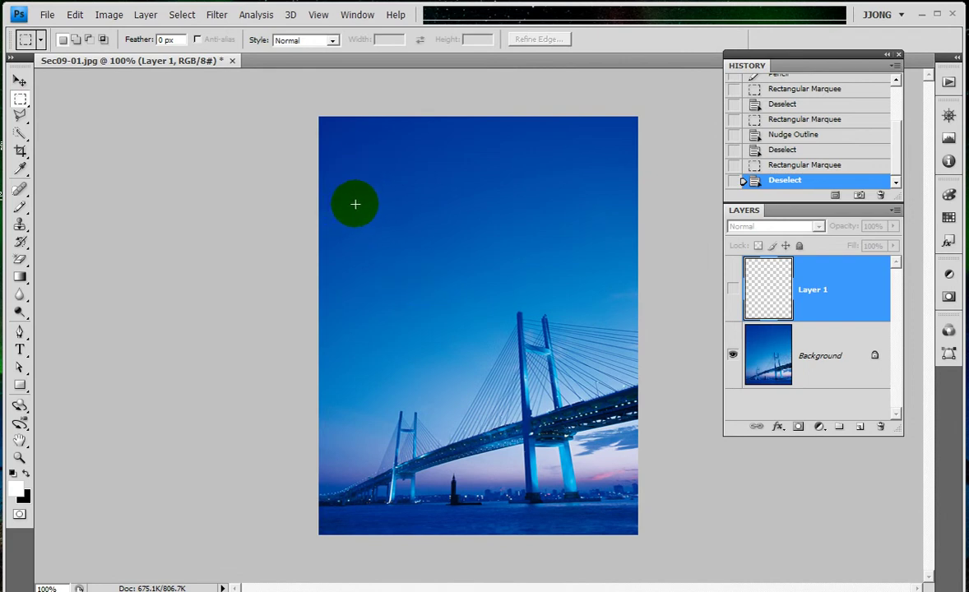
# Select a rectangle over the photo and try a pattern fill, then cancel it
pyautogui.moveTo(362, 185)
pyautogui.mouseDown()
pyautogui.moveTo(462, 278)
pyautogui.moveTo(598, 487)
pyautogui.mouseUp()
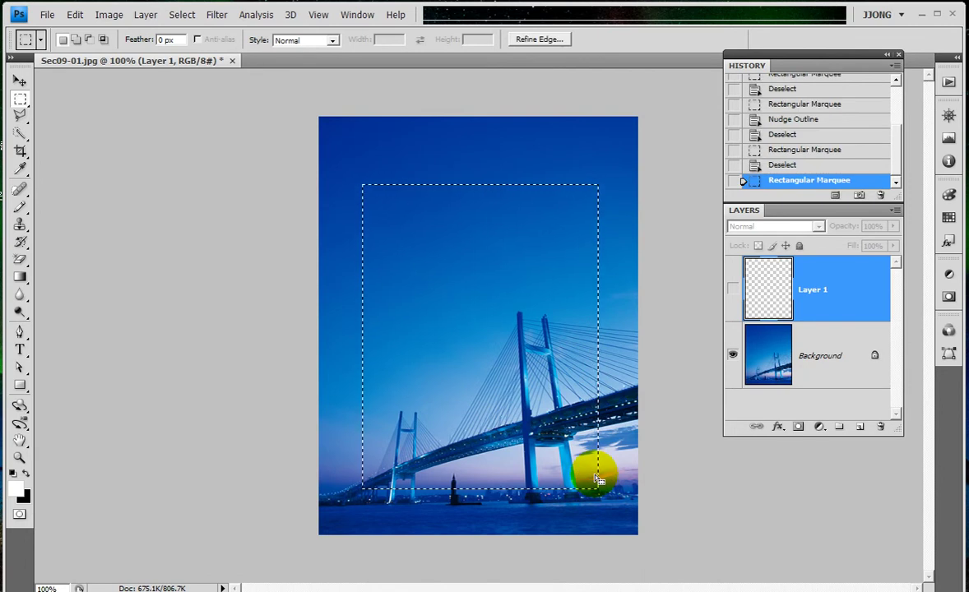
pyautogui.press('Right')
pyautogui.press('Left')
pyautogui.press('Left')
pyautogui.press('Left')
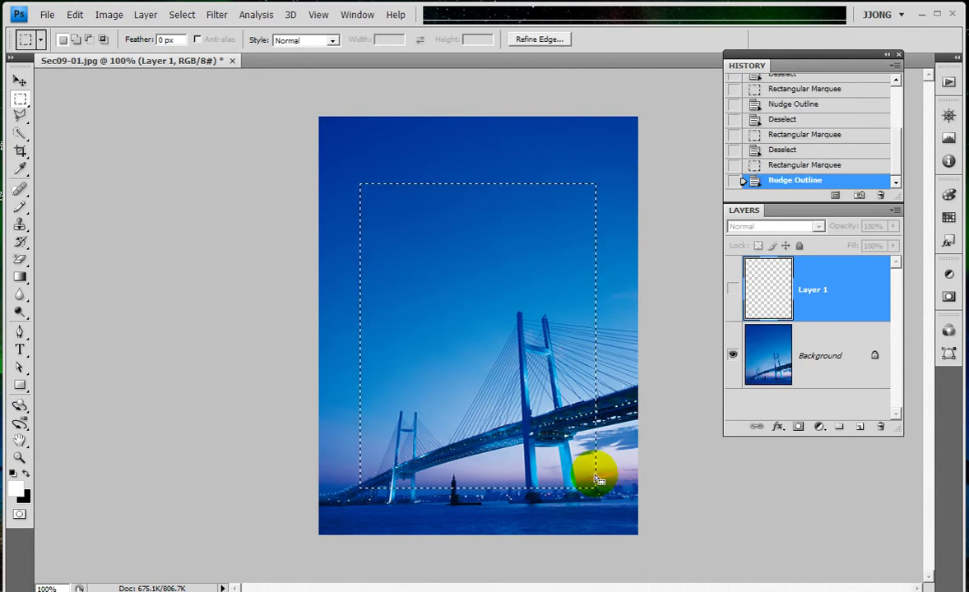
pyautogui.click(820, 427)
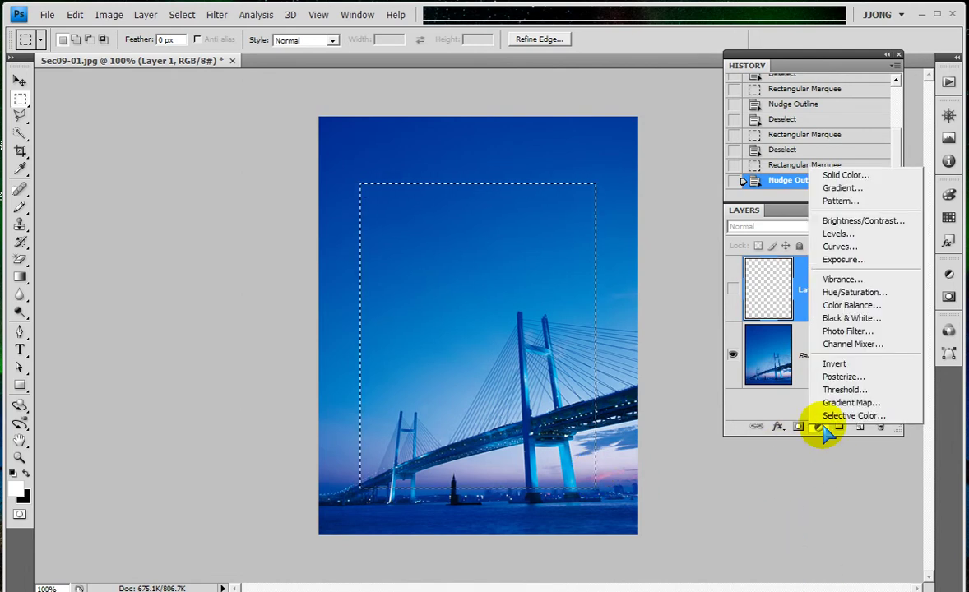
pyautogui.click(850, 208)
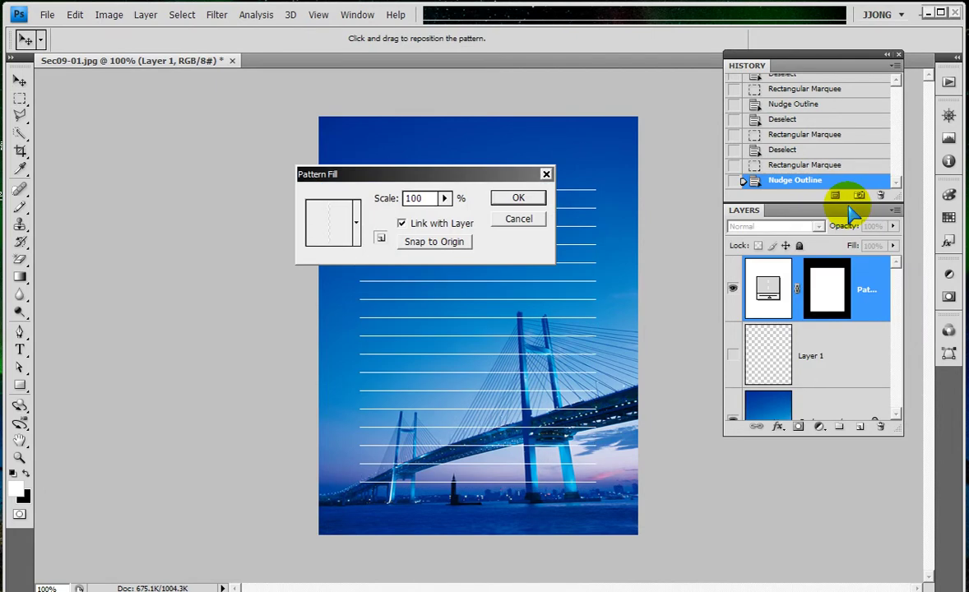
pyautogui.click(519, 218)
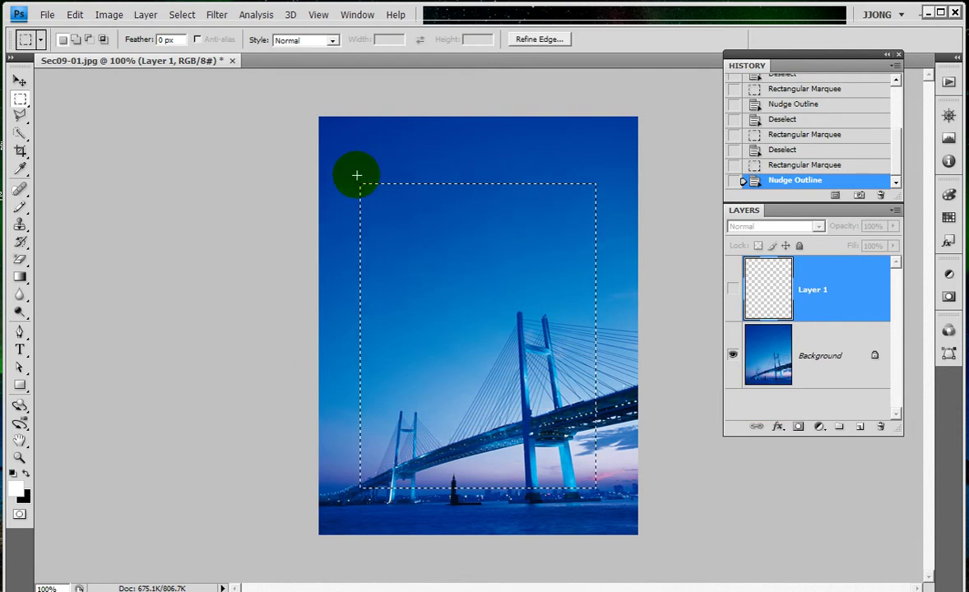
# Fill a larger rectangle with the 'line' pattern fill layer at 50% opacity
pyautogui.moveTo(346, 168); pyautogui.dragTo(611, 510)
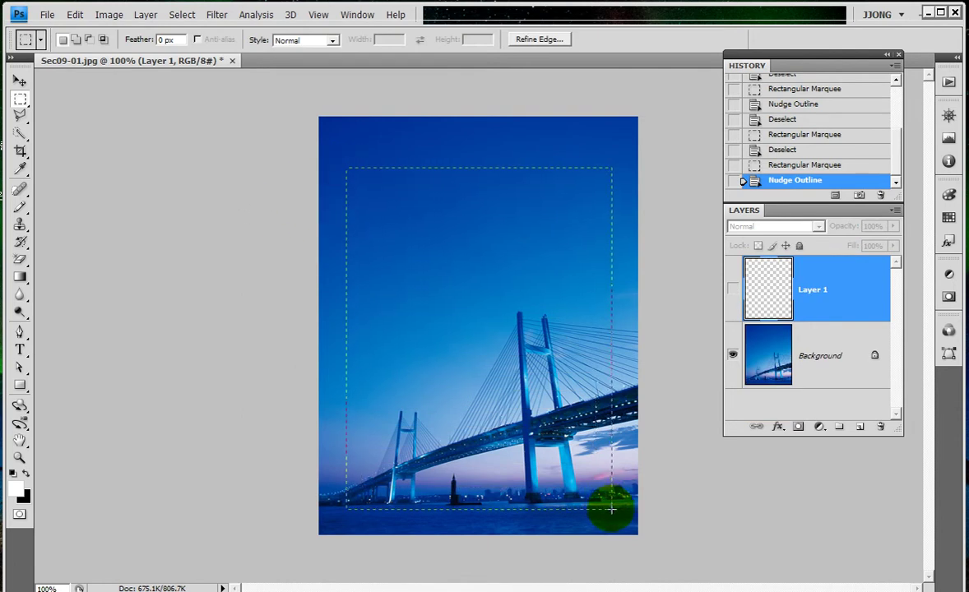
pyautogui.moveTo(612, 511); pyautogui.dragTo(612, 468)
pyautogui.click(819, 426)
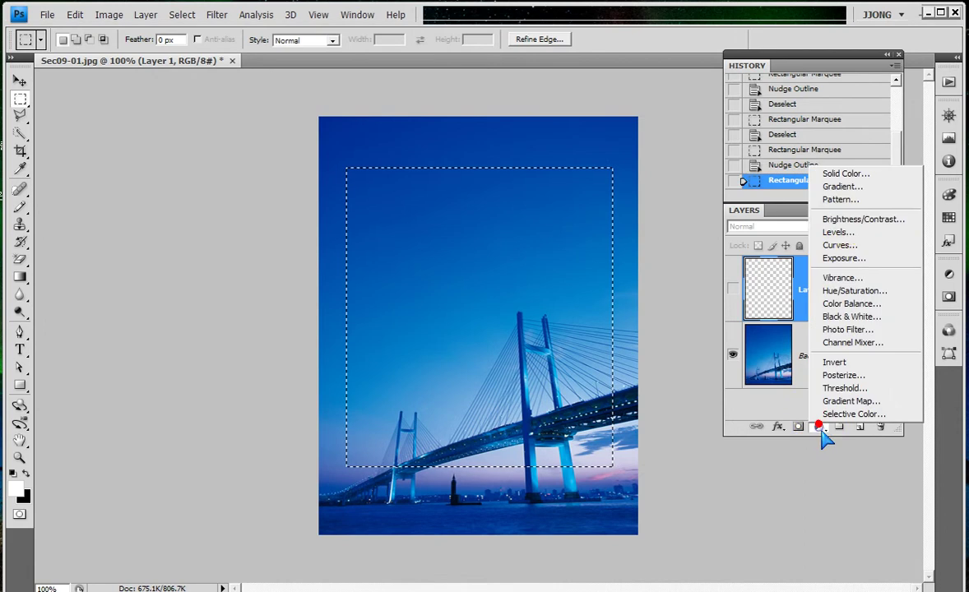
pyautogui.click(847, 199)
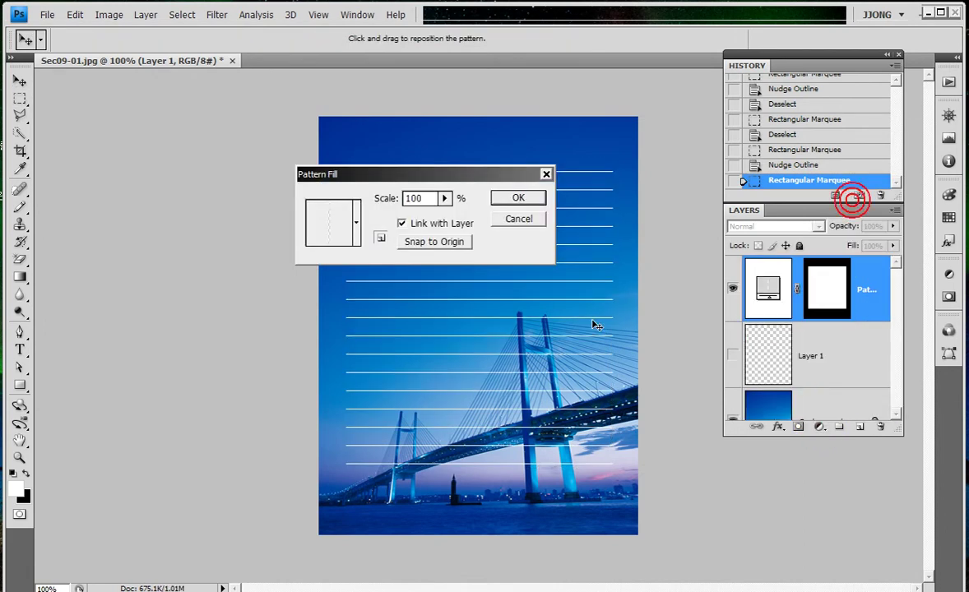
pyautogui.moveTo(411, 174); pyautogui.dragTo(207, 175)
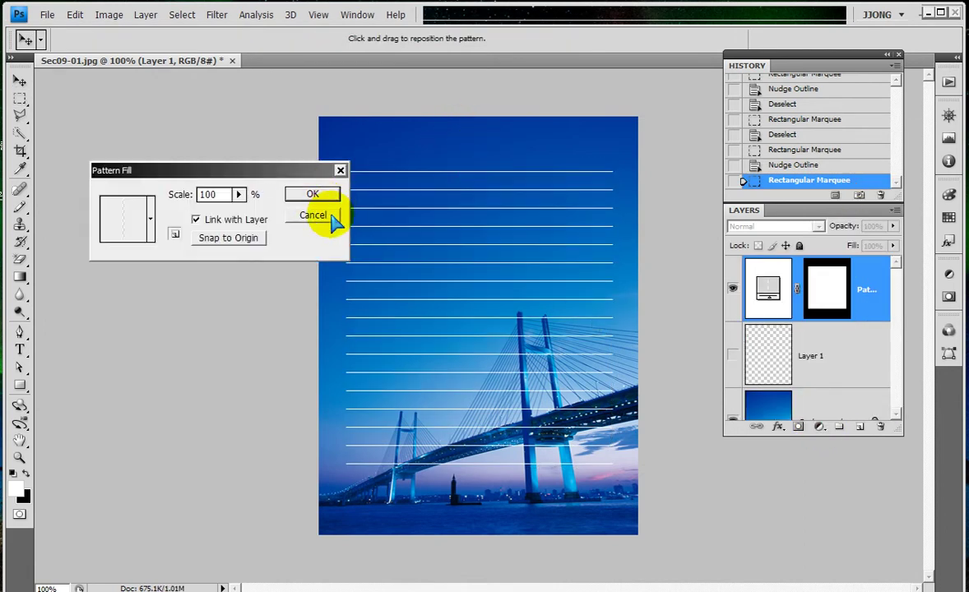
pyautogui.click(322, 196)
pyautogui.click(871, 226)
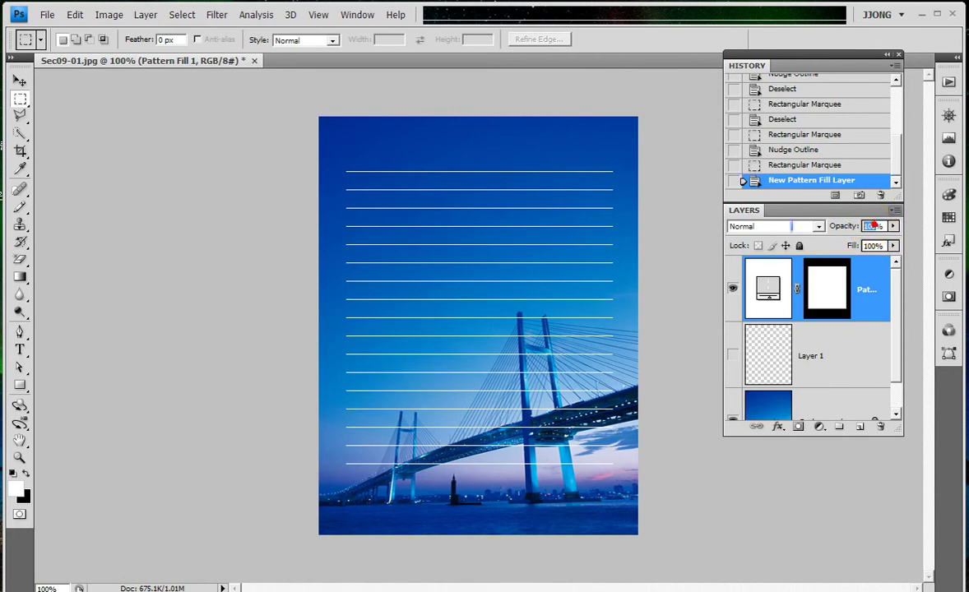
pyautogui.write('50')
pyautogui.press('Return')
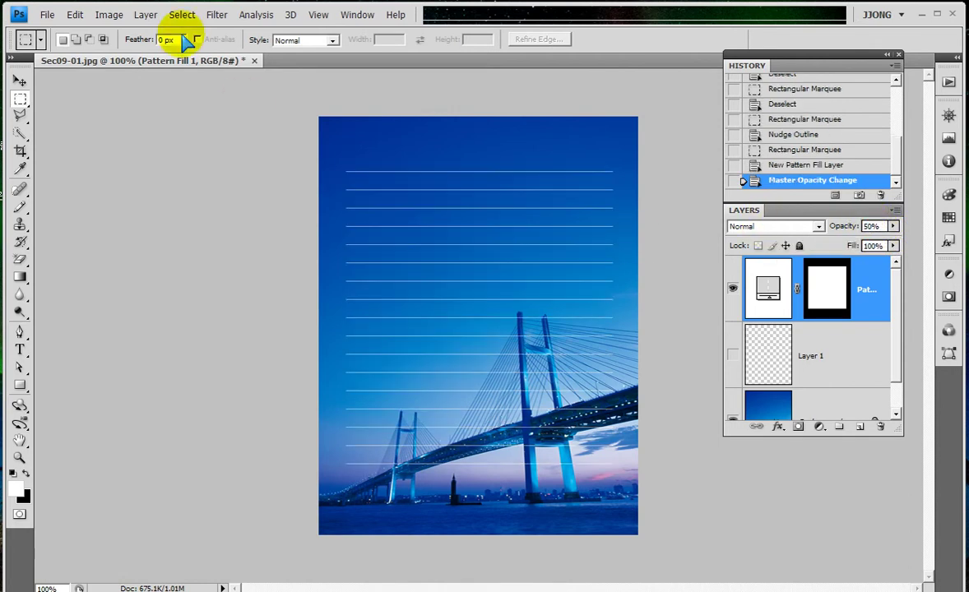
pyautogui.moveTo(18, 384)
pyautogui.mouseDown()
pyautogui.moveTo(56, 420)
pyautogui.moveTo(70, 455)
pyautogui.mouseUp()
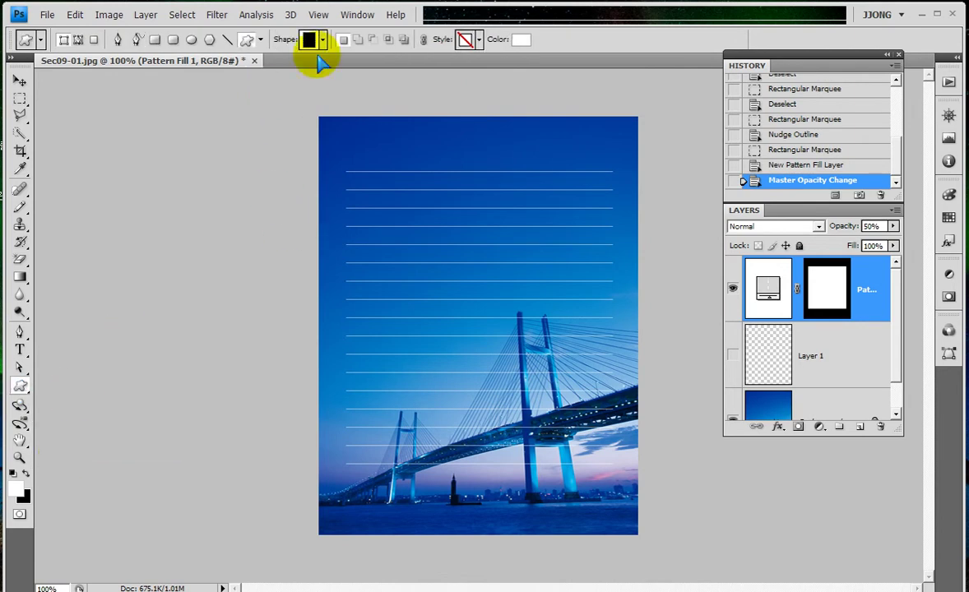
# Draw a small envelope custom shape above the top ruled line
pyautogui.click(322, 40)
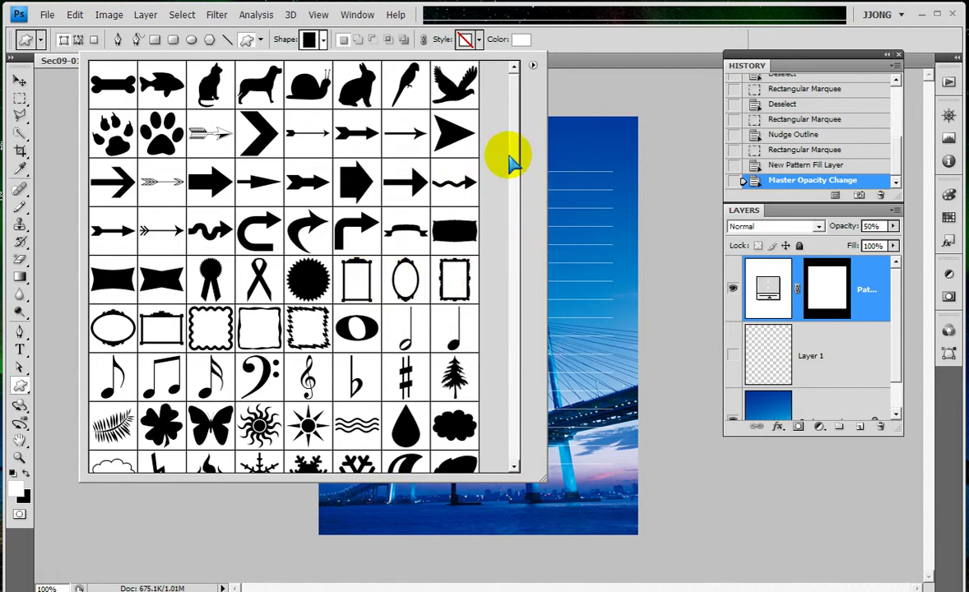
pyautogui.moveTo(514, 147); pyautogui.dragTo(514, 298)
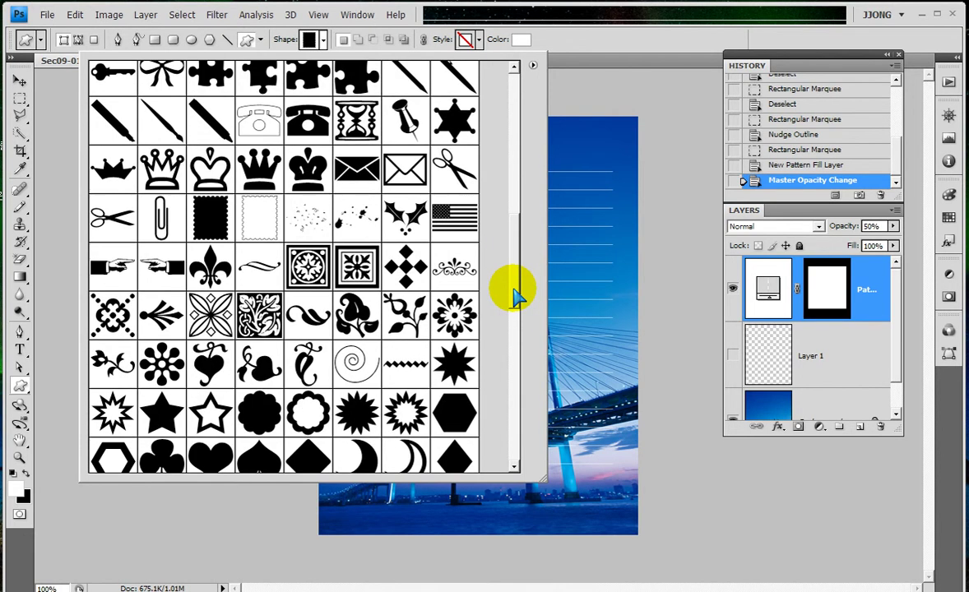
pyautogui.doubleClick(405, 167)
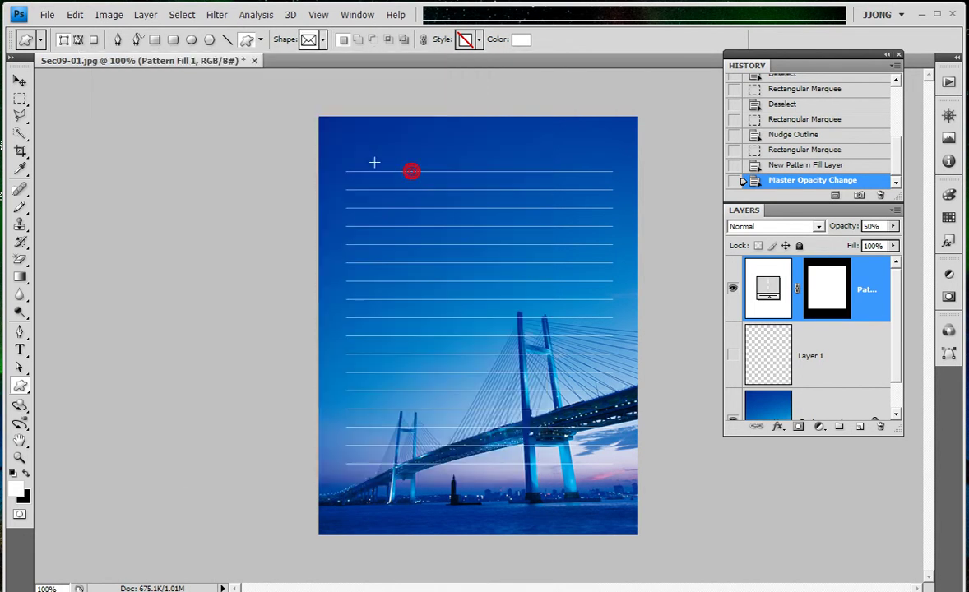
pyautogui.moveTo(347, 149); pyautogui.dragTo(376, 168)
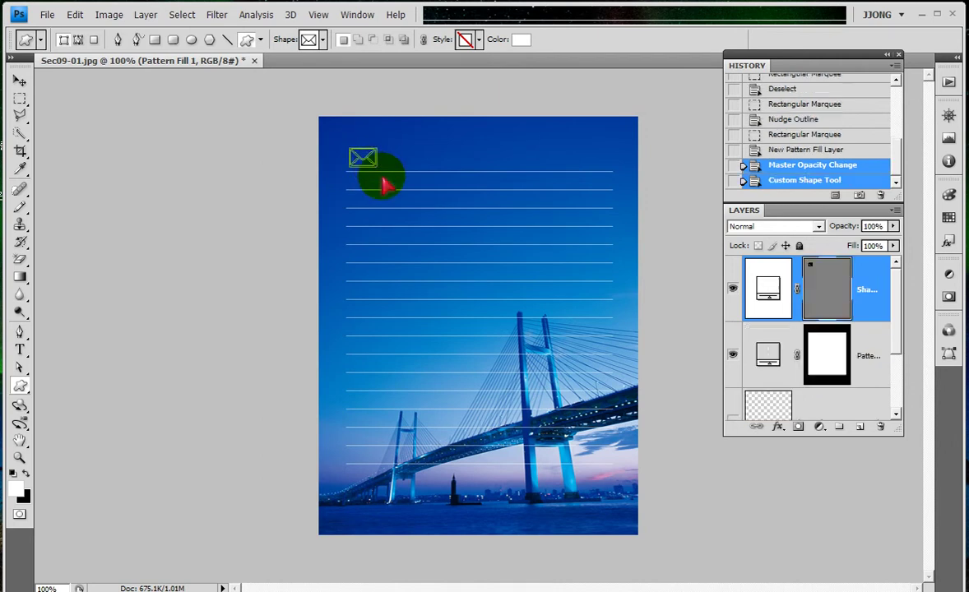
pyautogui.click(848, 306)
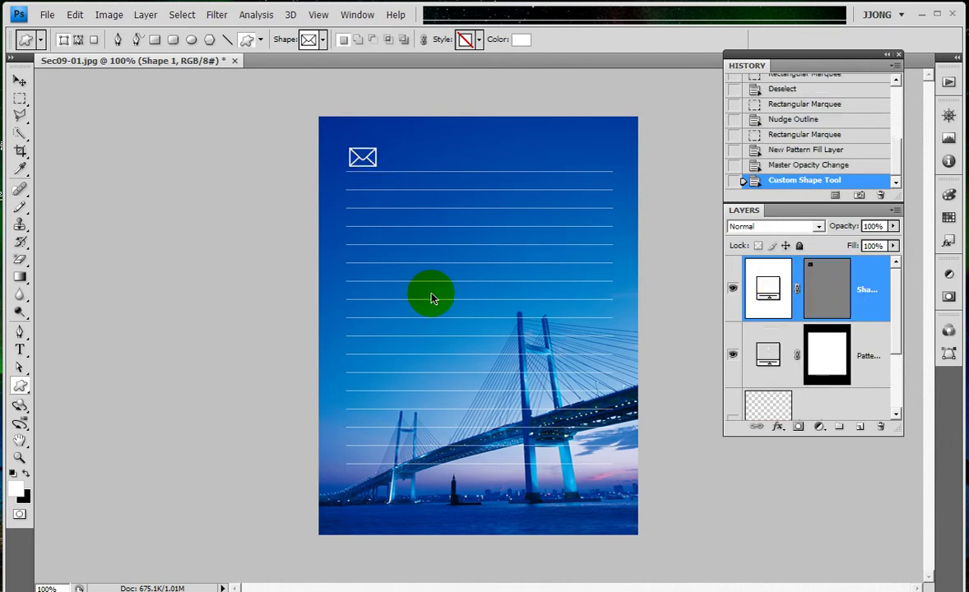
# Nudge the envelope up and left with Free Transform
pyautogui.click(20, 459)
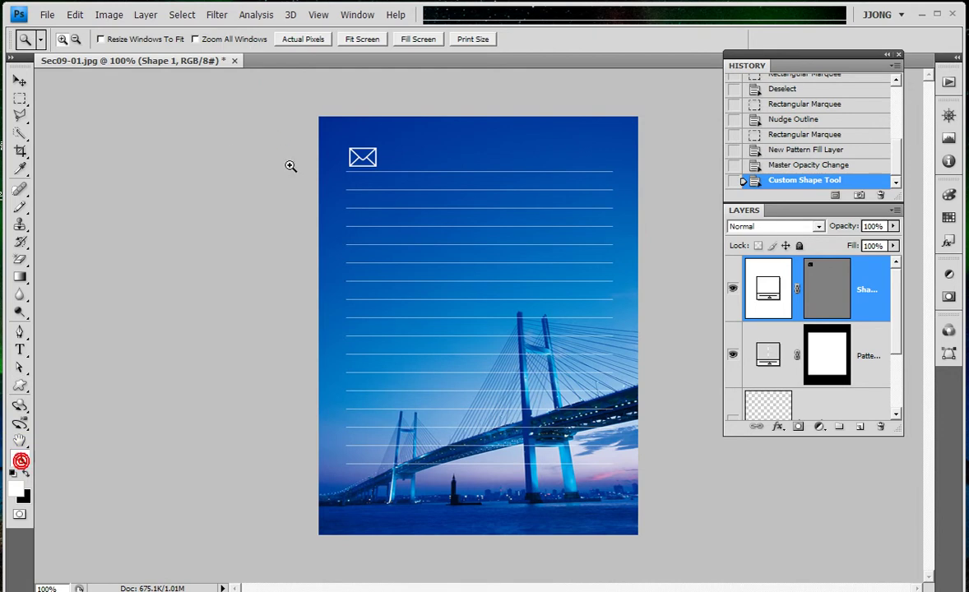
pyautogui.moveTo(316, 122); pyautogui.dragTo(329, 120)
pyautogui.hotkey('ctrl', 't')
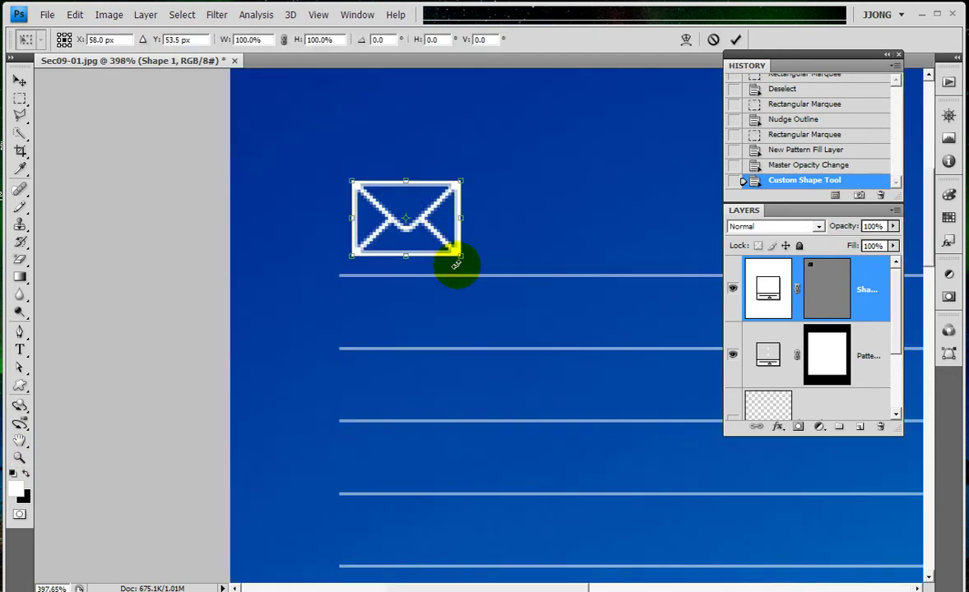
pyautogui.press('Left')
pyautogui.press('Left')
pyautogui.press('Up')
pyautogui.press('Up')
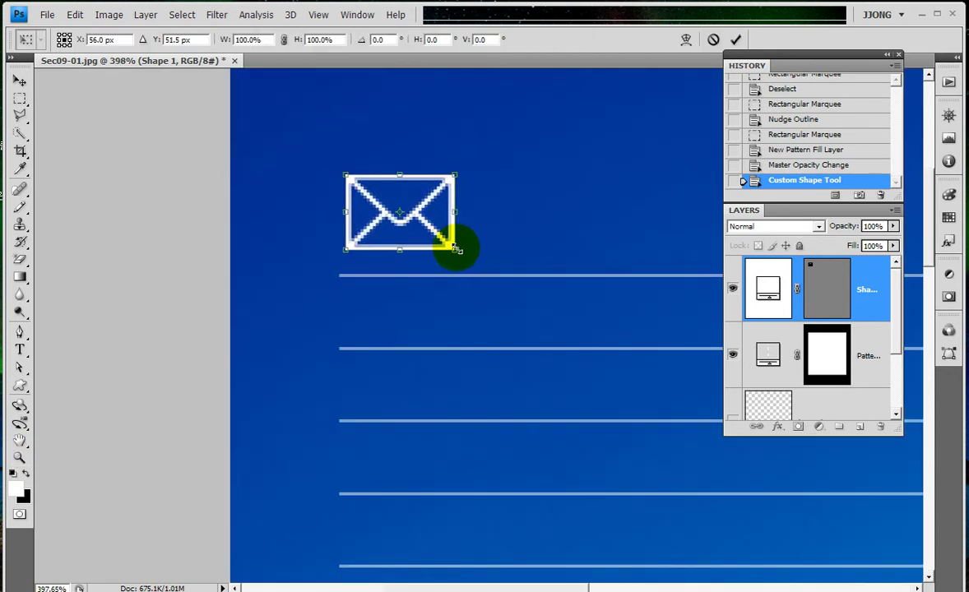
pyautogui.press('Return')
pyautogui.hotkey('ctrl', '1')
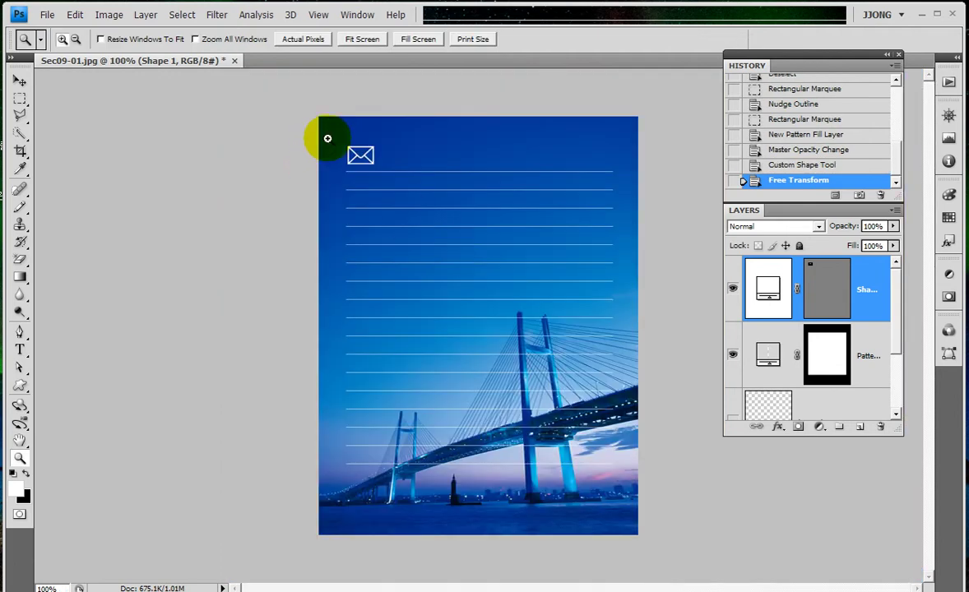
# Shrink the envelope to about 82% with Free Transform and zoom back out
pyautogui.moveTo(327, 139); pyautogui.dragTo(482, 252)
pyautogui.hotkey('ctrl', 't')
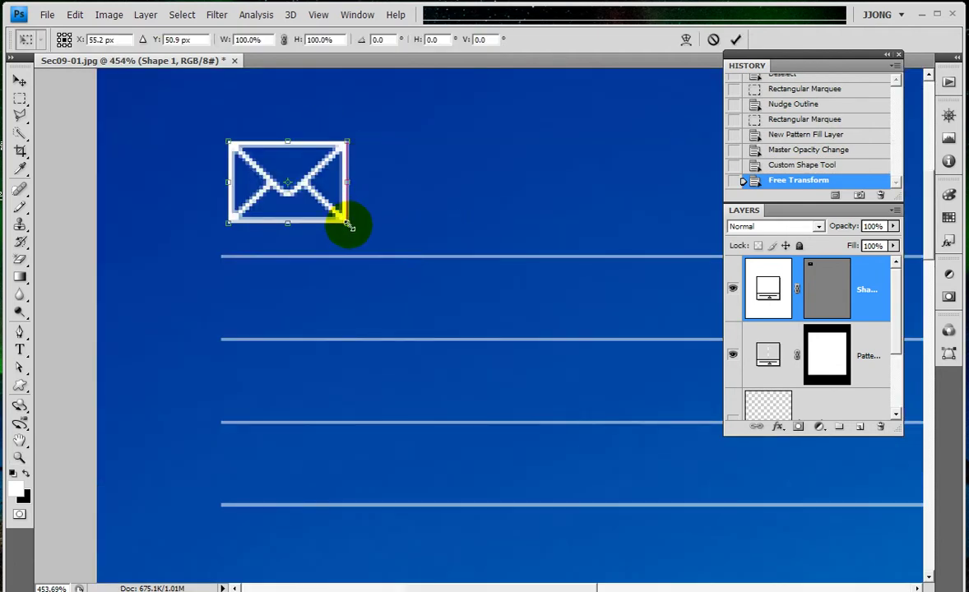
pyautogui.moveTo(347, 142); pyautogui.dragTo(331, 159)
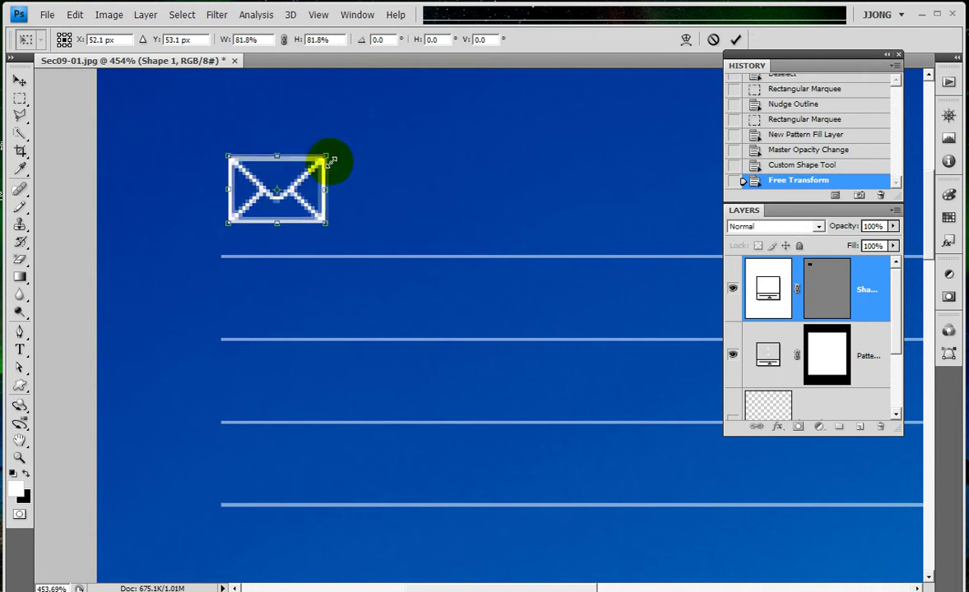
pyautogui.press('Return')
pyautogui.press('z')
pyautogui.hotkey('ctrl', '1')
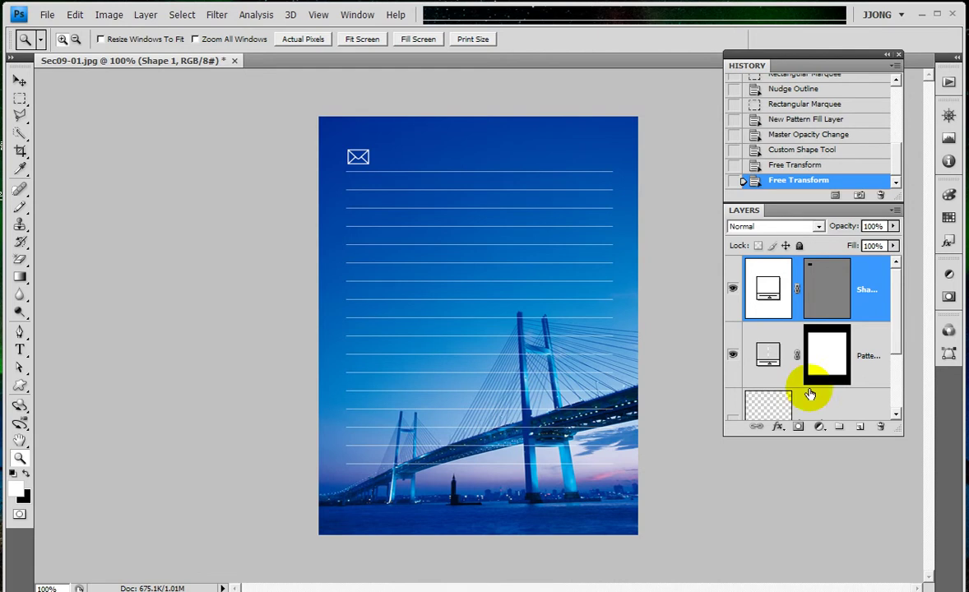
# Zoom far into the white ruled-line area of the Sec09-01.jpg photo
pyautogui.click(411, 219)
pyautogui.moveTo(410, 219); pyautogui.dragTo(504, 282)
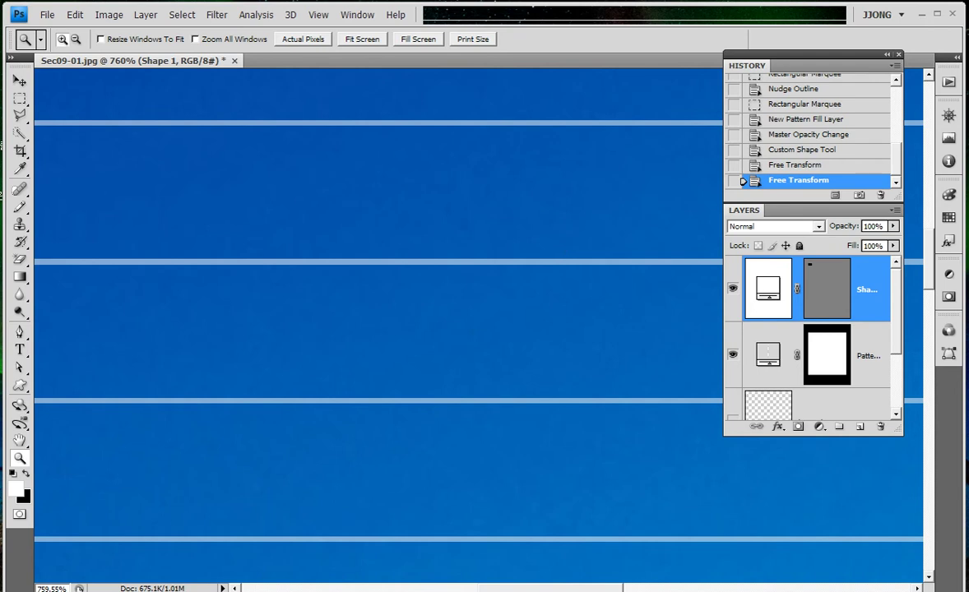
# Close Sec09-01.jpg without saving and open Sec09-02.jpg from the Sample folder
pyautogui.click(234, 60)
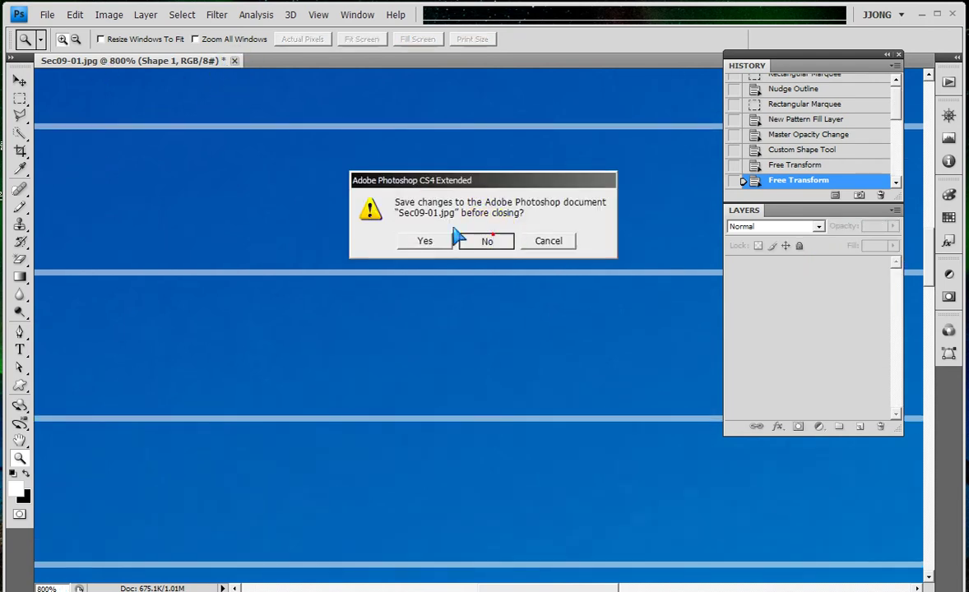
pyautogui.click(463, 240)
pyautogui.click(47, 15)
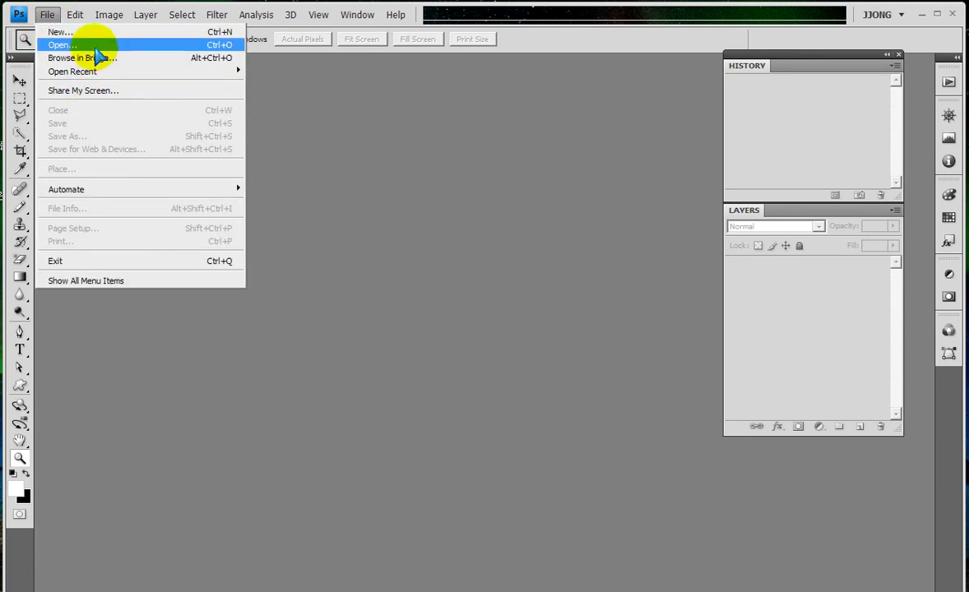
pyautogui.click(92, 45)
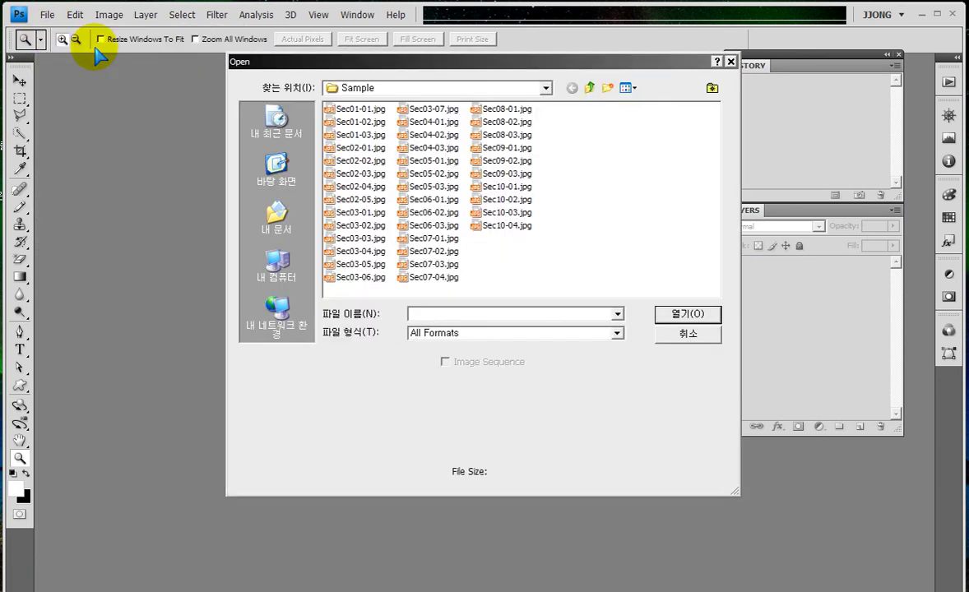
pyautogui.click(504, 160)
pyautogui.click(685, 314)
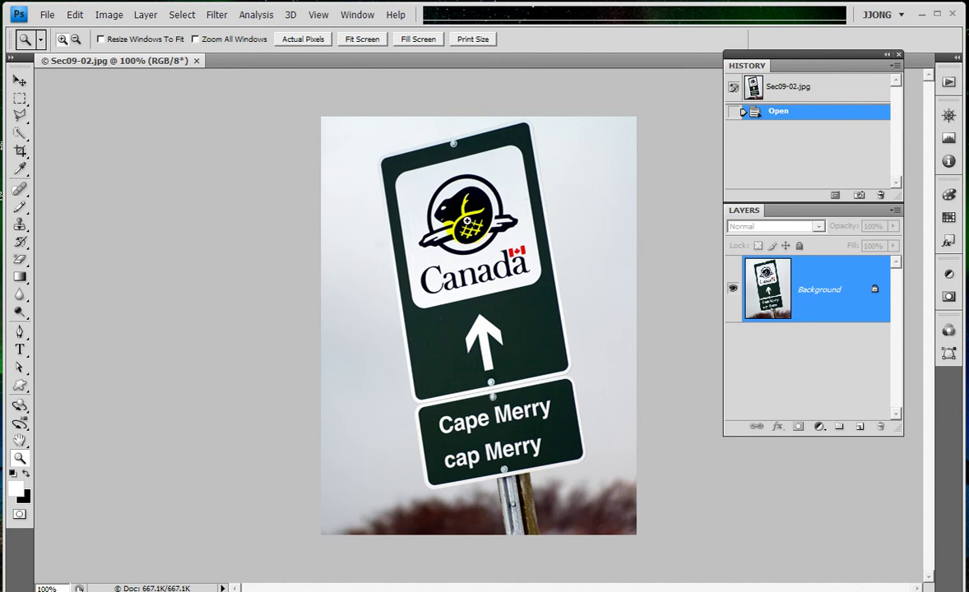
pyautogui.moveTo(470, 166); pyautogui.dragTo(434, 279)
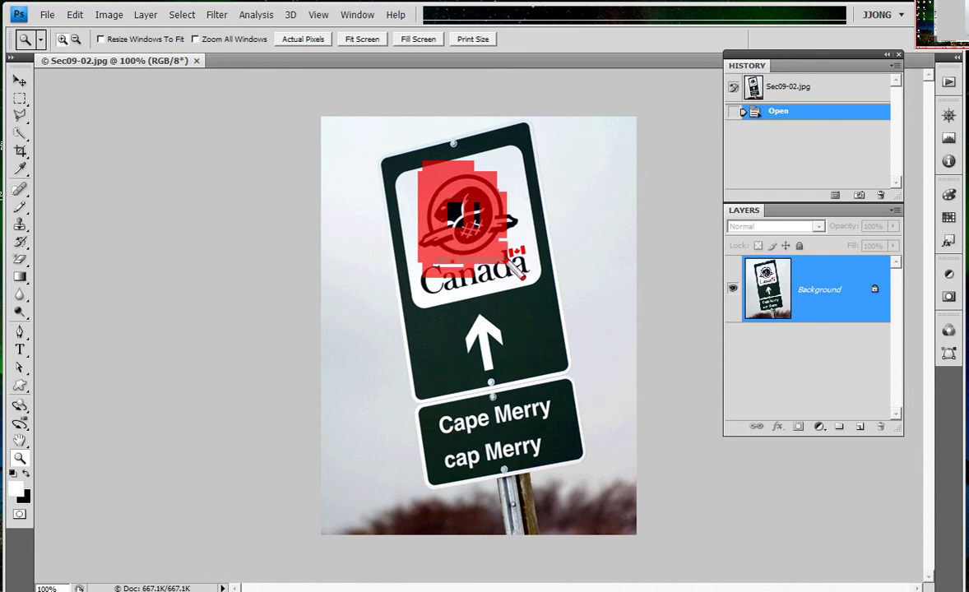
# Quick-select the logo panel plus the Canada wordmark's left edge, fill it white, and deselect
pyautogui.click(21, 136)
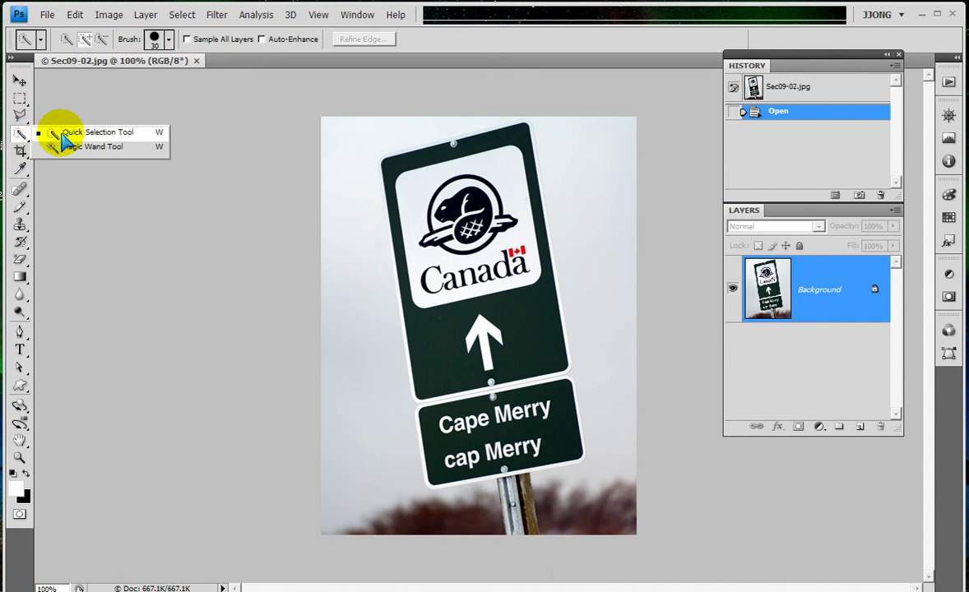
pyautogui.click(64, 135)
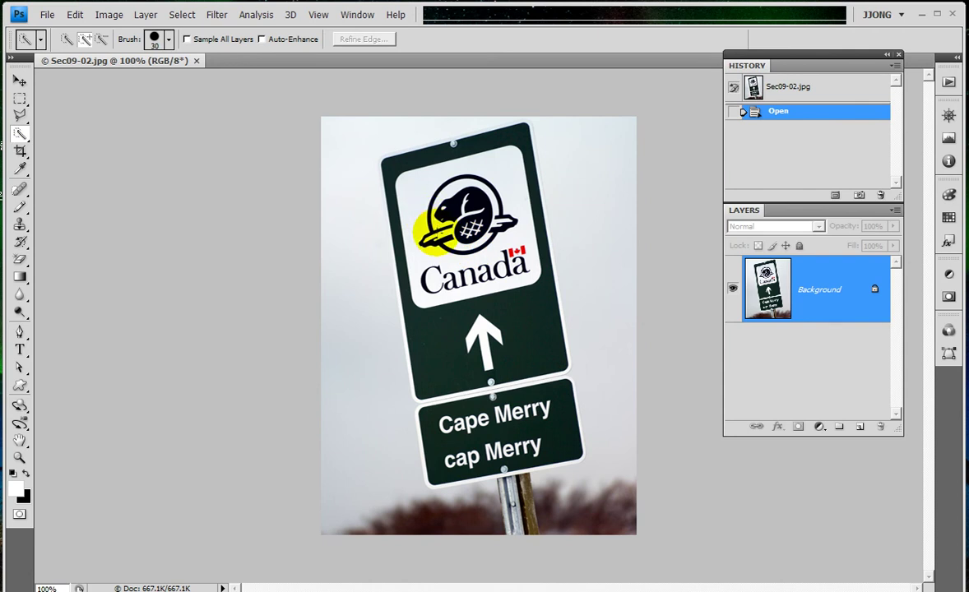
pyautogui.moveTo(424, 213)
pyautogui.mouseDown()
pyautogui.moveTo(459, 193)
pyautogui.moveTo(325, 493)
pyautogui.mouseUp()
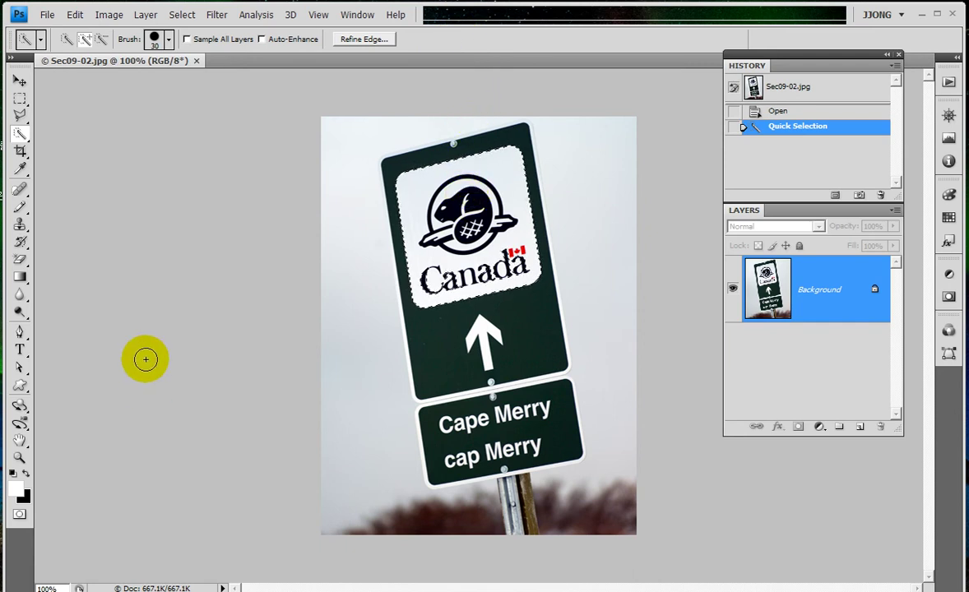
pyautogui.hotkey('ctrl', 'BackSpace')
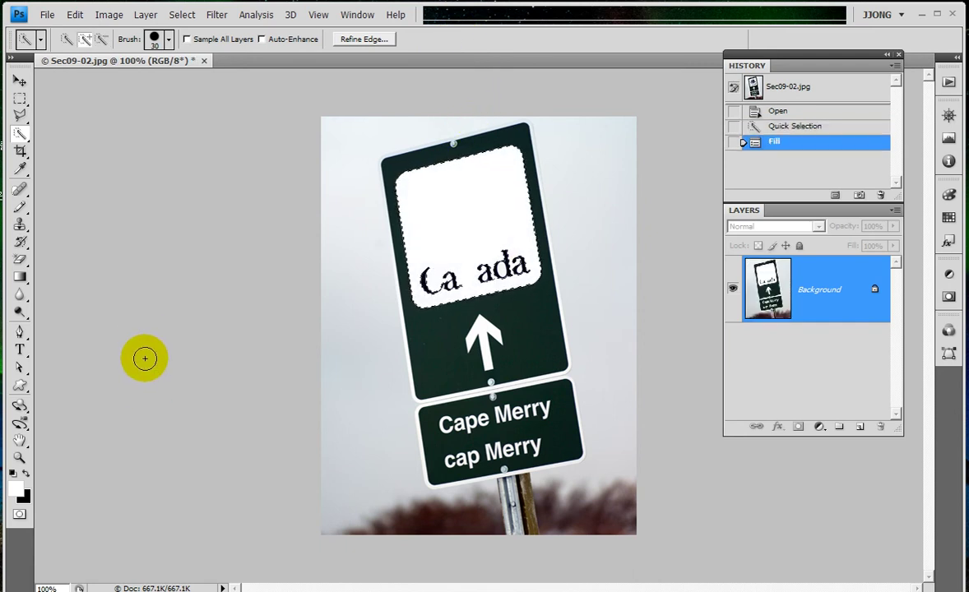
pyautogui.hotkey('ctrl', 'z')
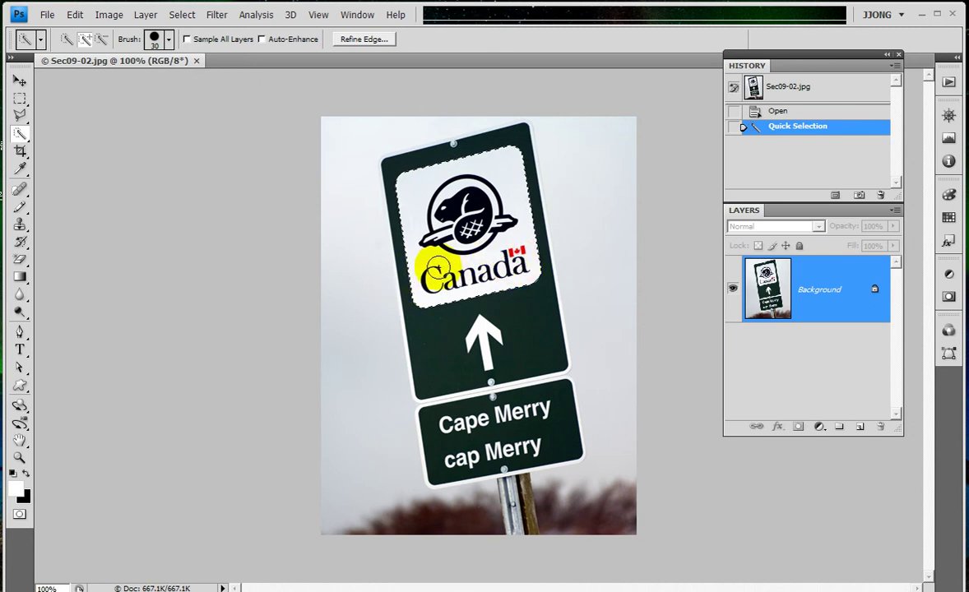
pyautogui.click(395, 257)
pyautogui.hotkey('ctrl', 'BackSpace')
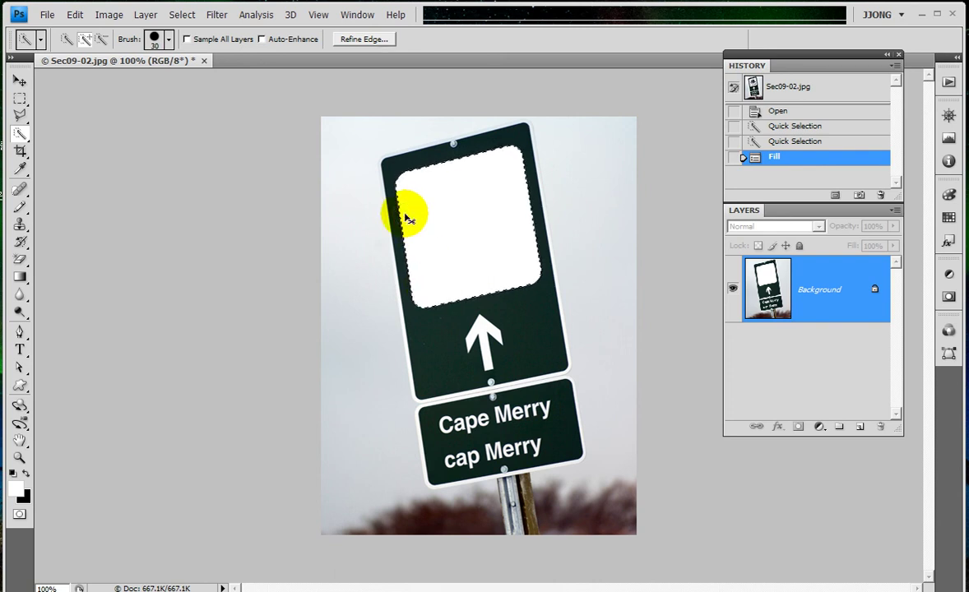
pyautogui.hotkey('ctrl', 'd')
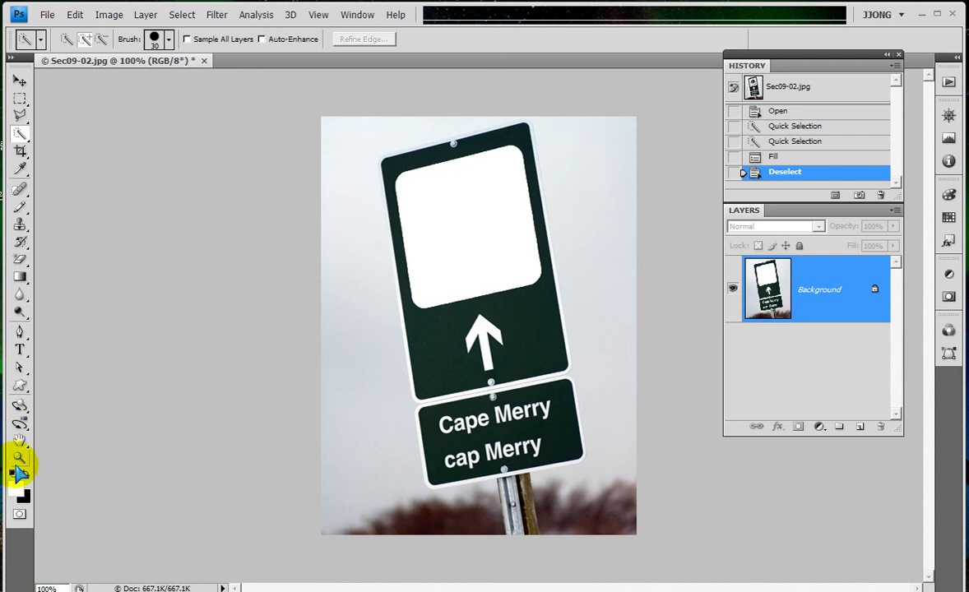
# With black foreground, draw the Rabbit custom shape inside the sign's blank white panel
pyautogui.click(25, 473)
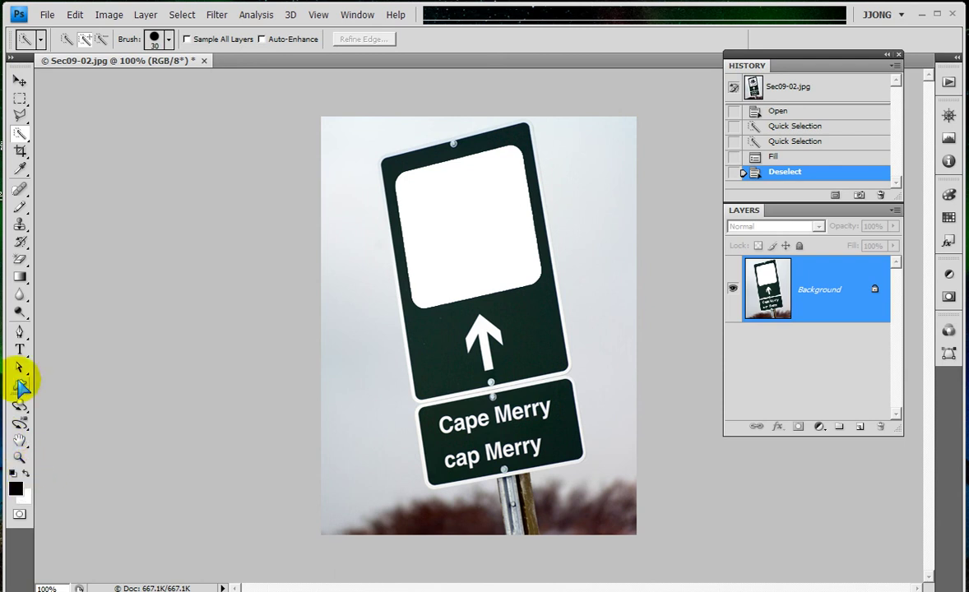
pyautogui.click(20, 385)
pyautogui.moveTo(19, 385); pyautogui.dragTo(54, 407)
pyautogui.click(49, 455)
pyautogui.click(322, 39)
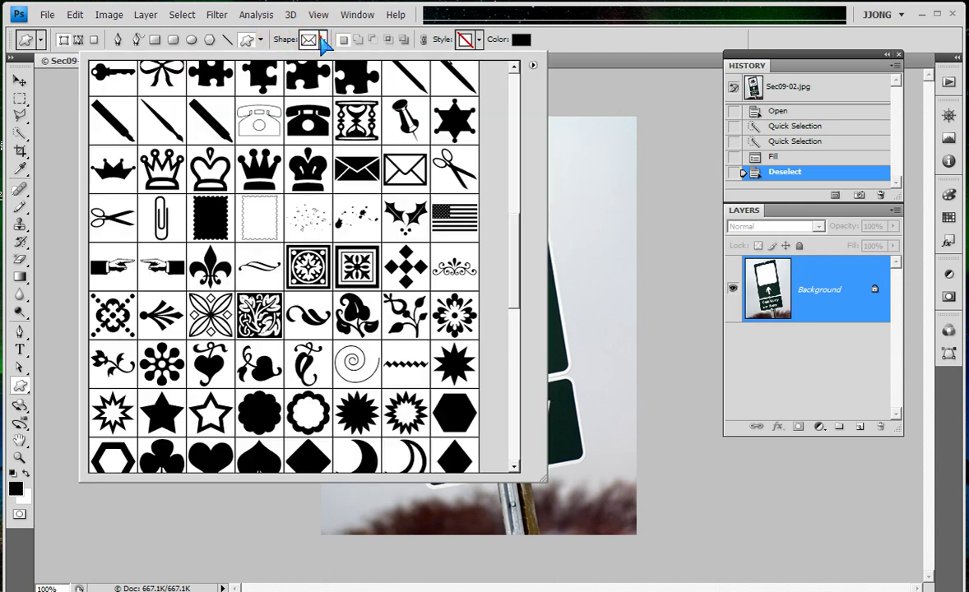
pyautogui.moveTo(510, 284); pyautogui.dragTo(509, 82)
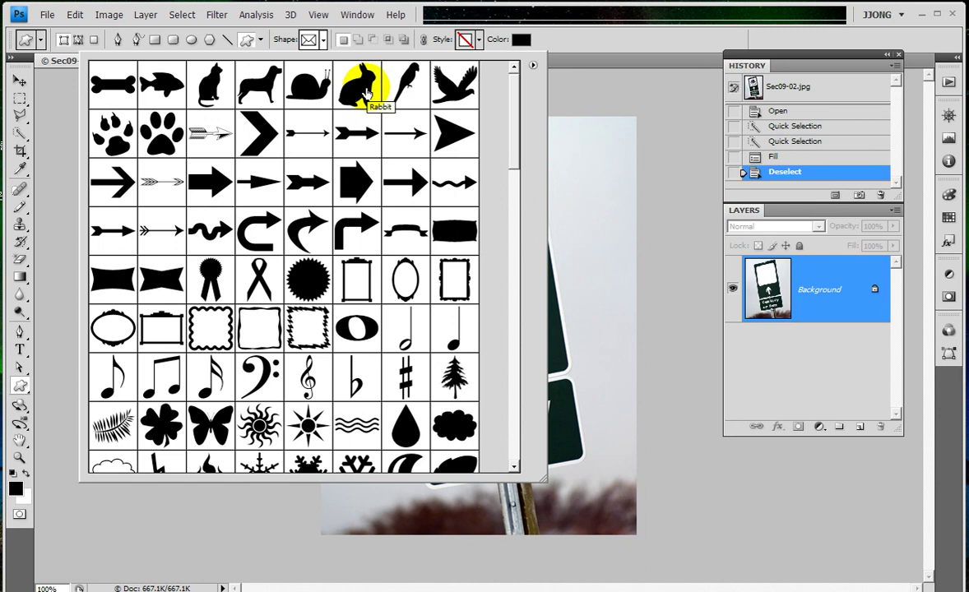
pyautogui.doubleClick(364, 93)
pyautogui.moveTo(426, 182); pyautogui.dragTo(493, 276)
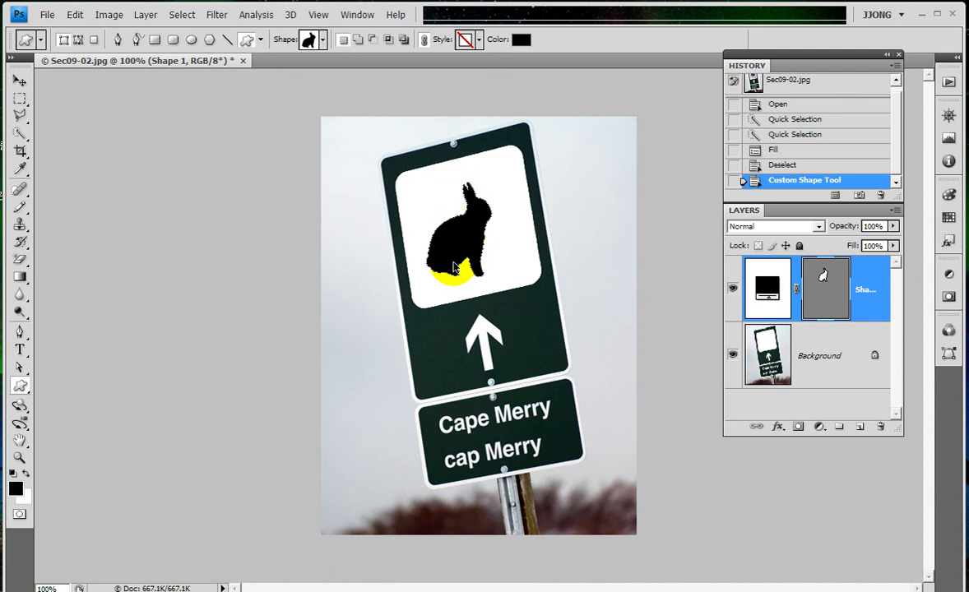
# Distort the rabbit's corners so it tilts with the sign and fills the panel, then commit
pyautogui.hotkey('ctrl', 't')
pyautogui.rightClick(466, 264)
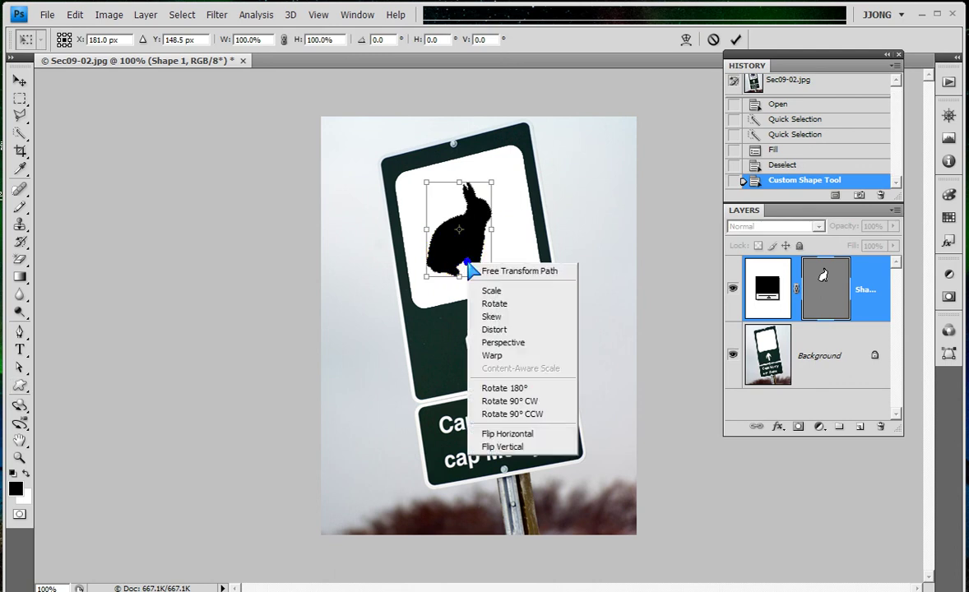
pyautogui.click(506, 330)
pyautogui.moveTo(491, 238); pyautogui.dragTo(488, 222)
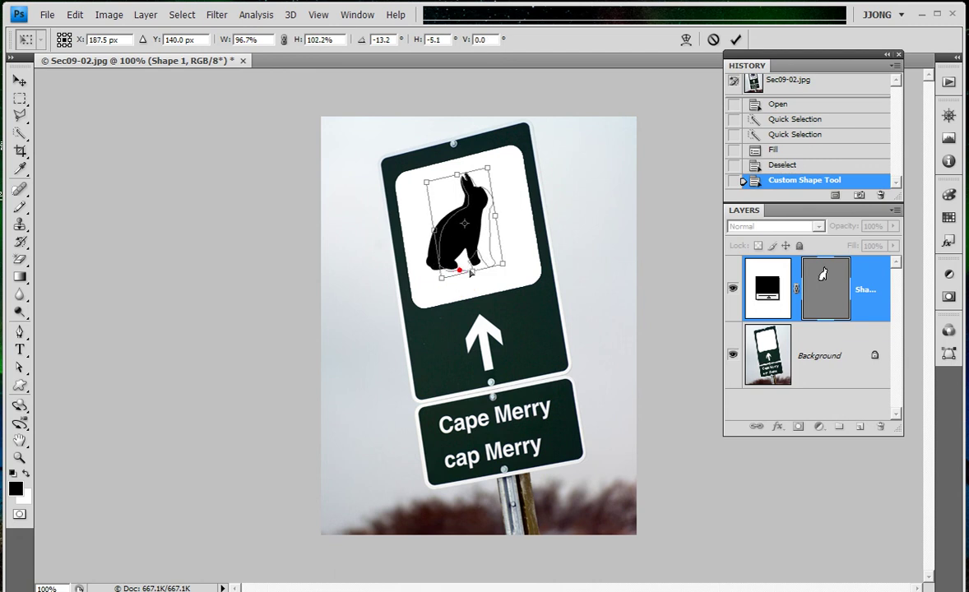
pyautogui.moveTo(461, 277); pyautogui.dragTo(475, 286)
pyautogui.moveTo(495, 223); pyautogui.dragTo(501, 218)
pyautogui.moveTo(471, 275); pyautogui.dragTo(477, 270)
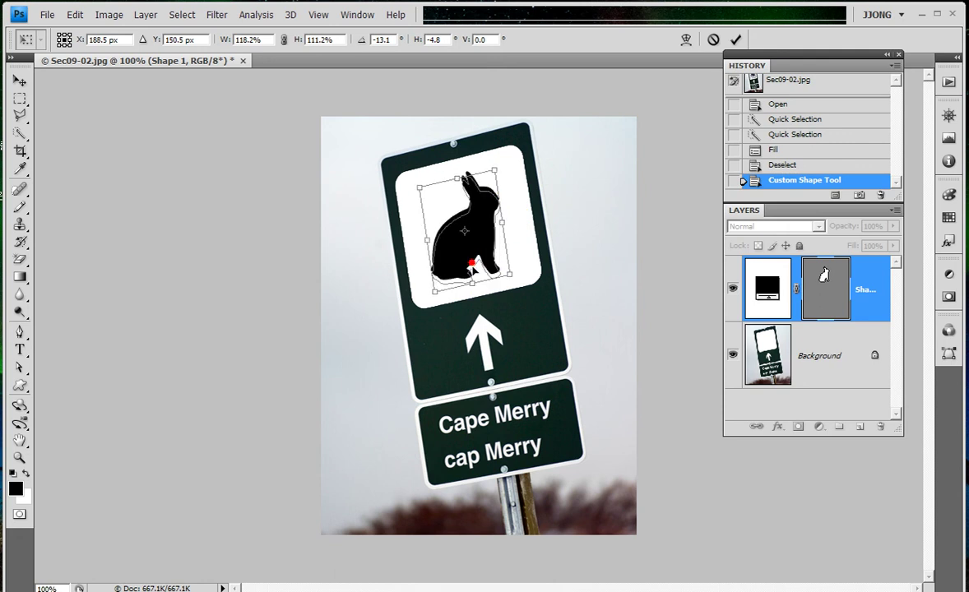
pyautogui.press('Return')
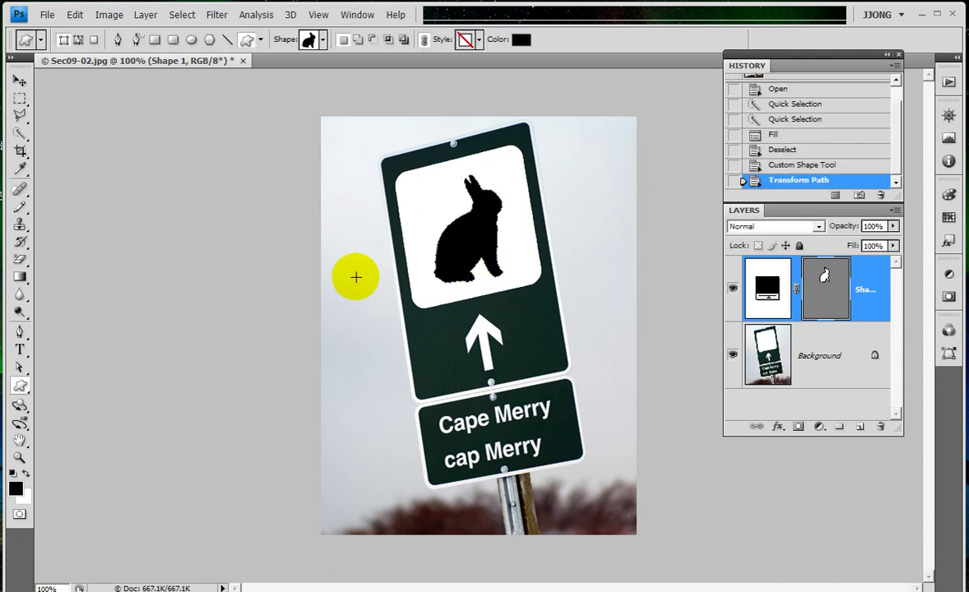